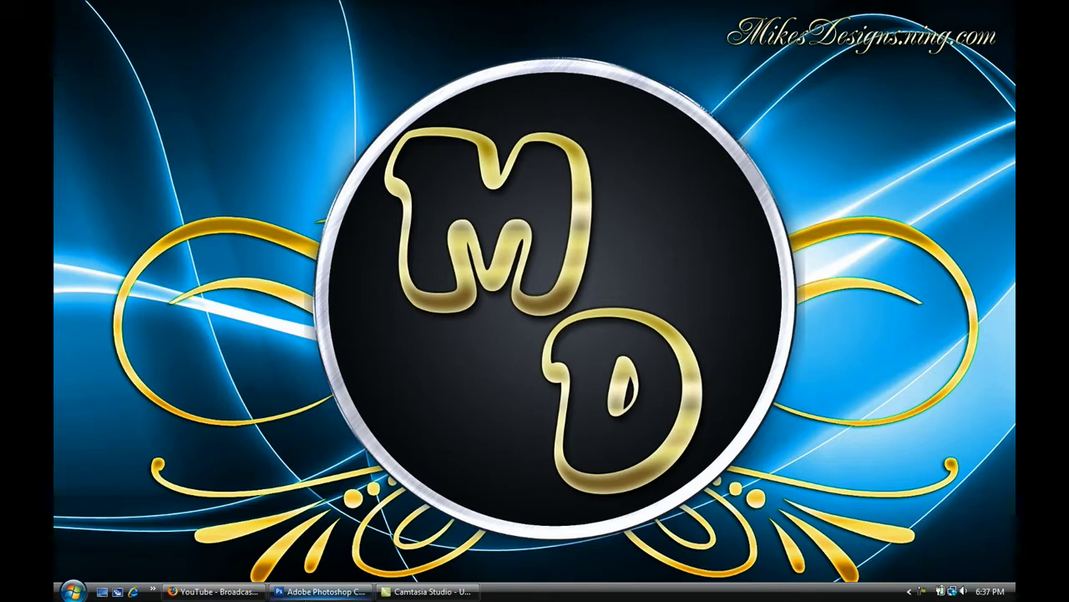
Create a new 1732 × 650 px, 300 ppi, RGB Color document with a white background.
left_click(322, 592)
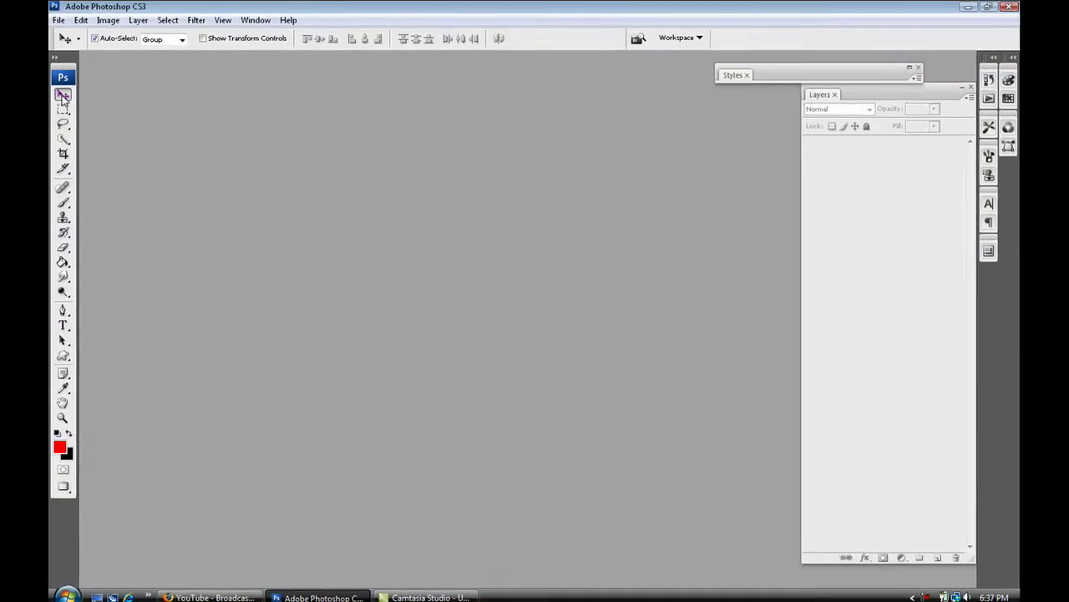
left_click(55, 20)
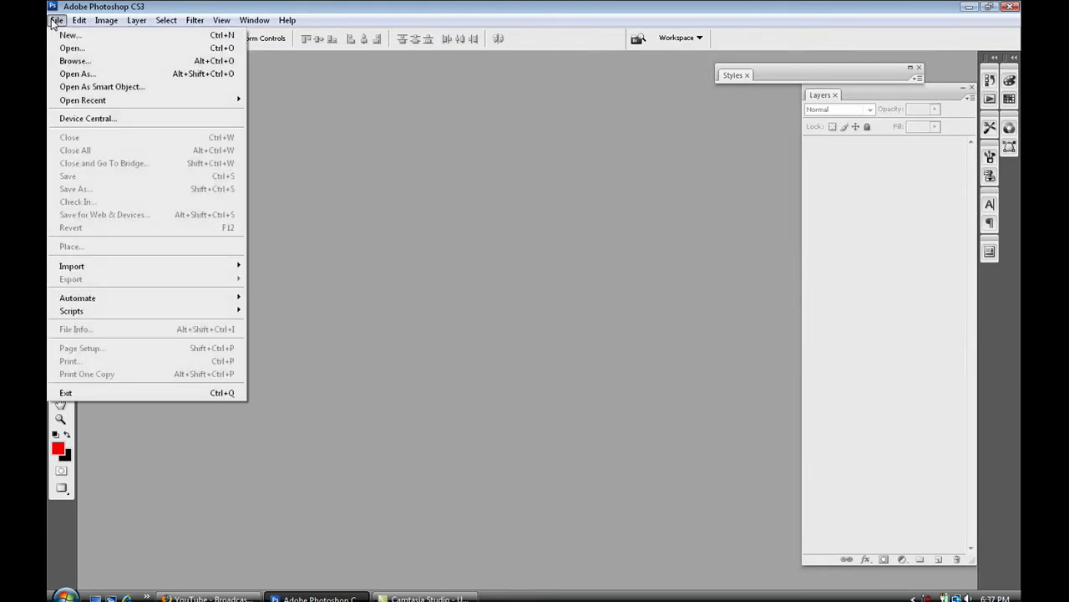
left_click(62, 35)
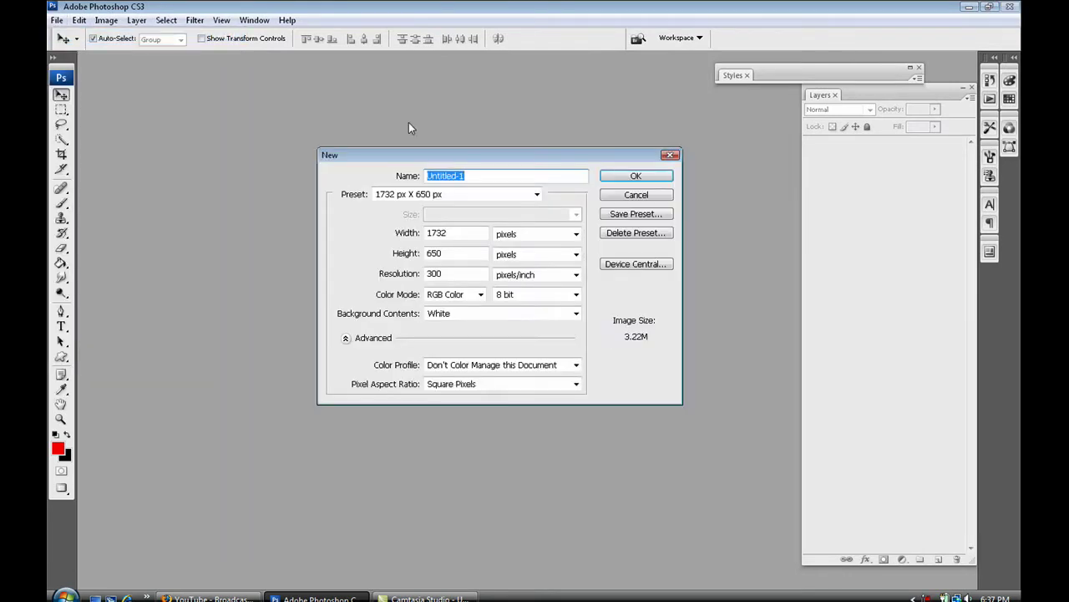
mouse_move(411, 156)
left_mouse_down()
mouse_move(361, 94)
mouse_move(400, 139)
left_mouse_up()
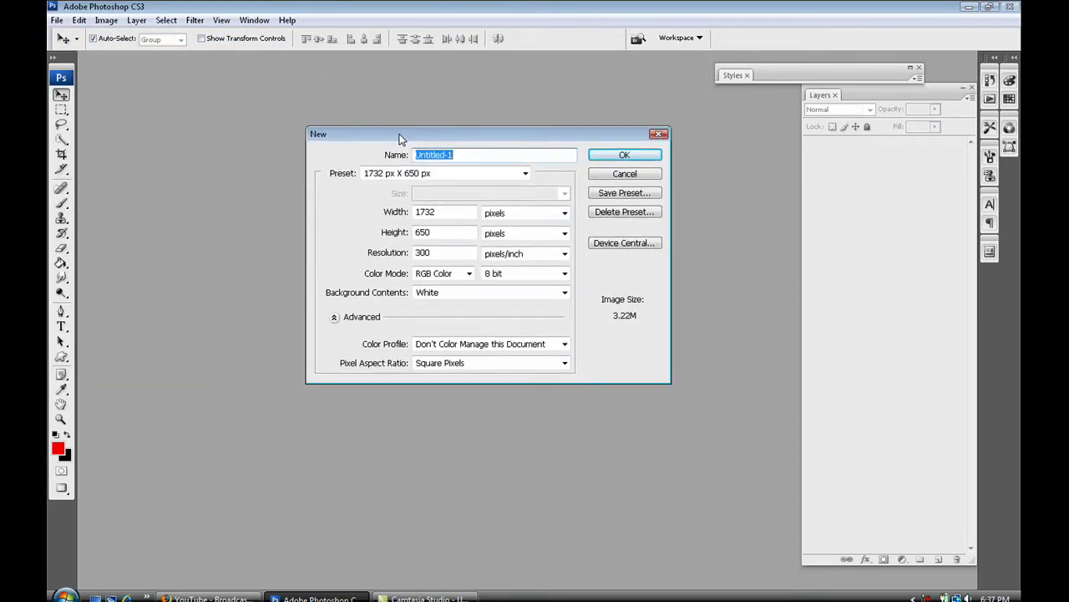
left_click(468, 277)
left_click(469, 278)
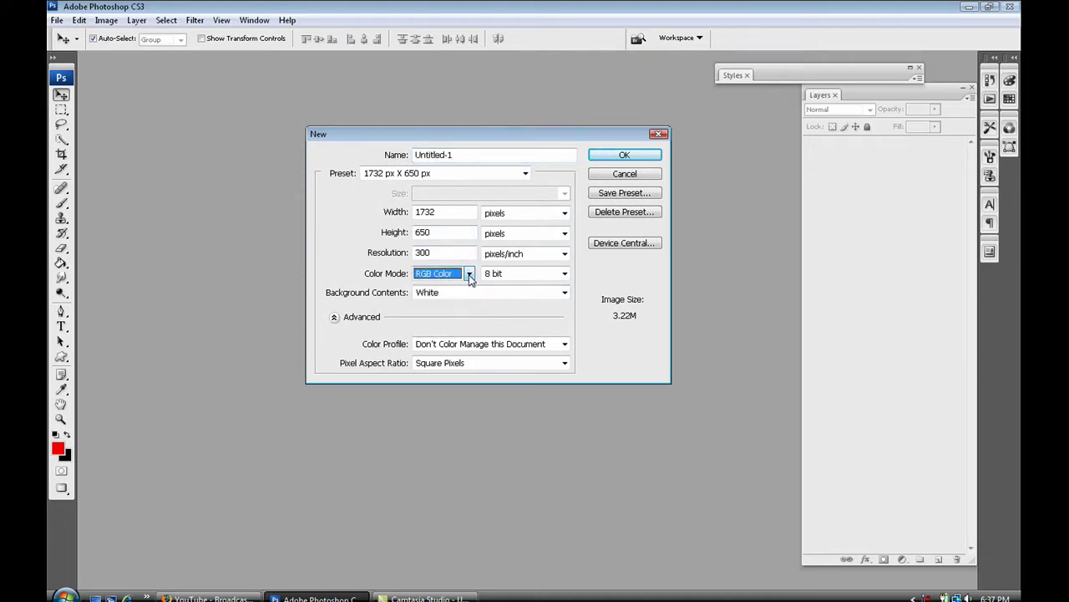
left_click(565, 214)
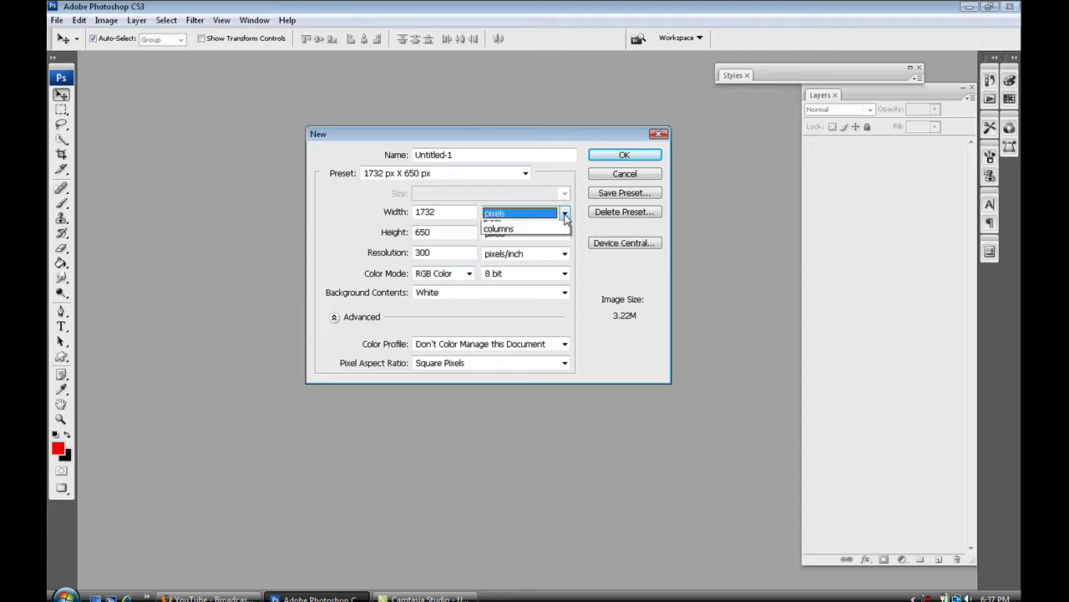
left_click(565, 215)
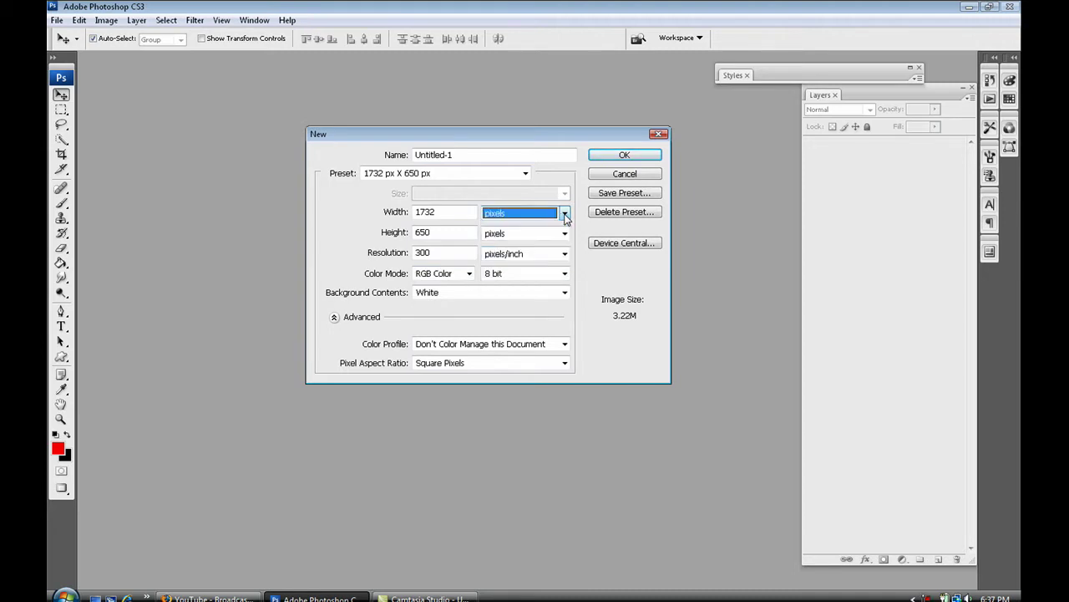
left_click(610, 157)
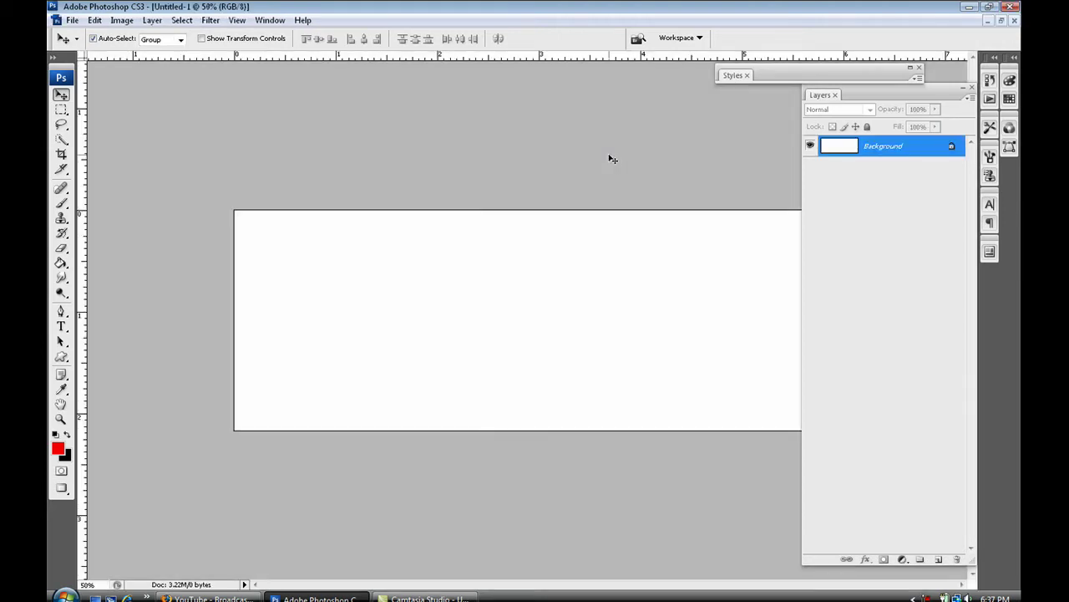
Fill the background with a top-to-bottom slate-grey-to-black preset gradient.
double_click(942, 90)
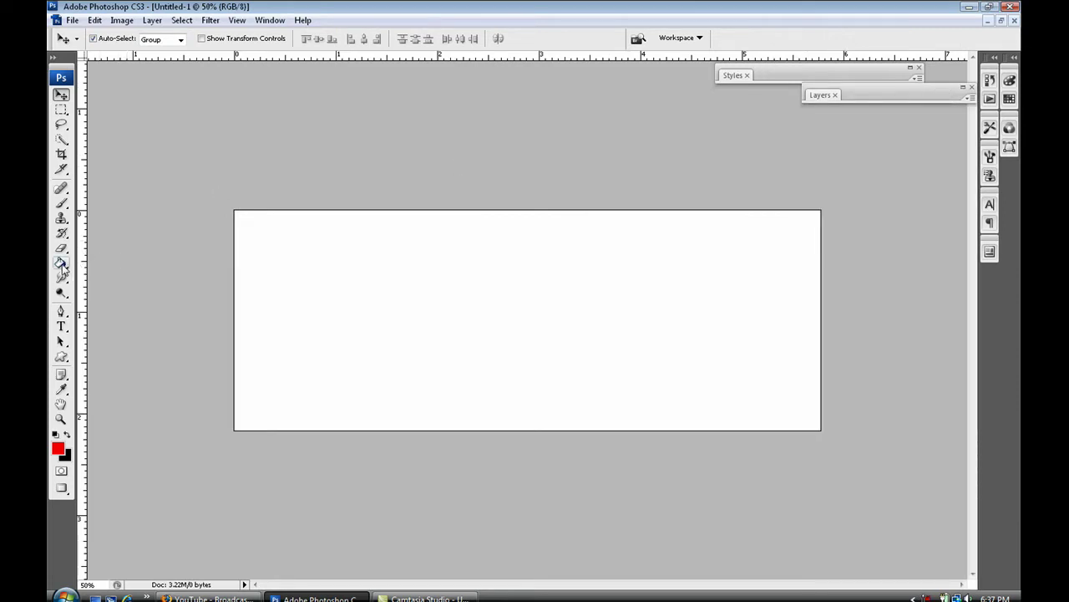
left_click_drag(61, 264, 112, 265)
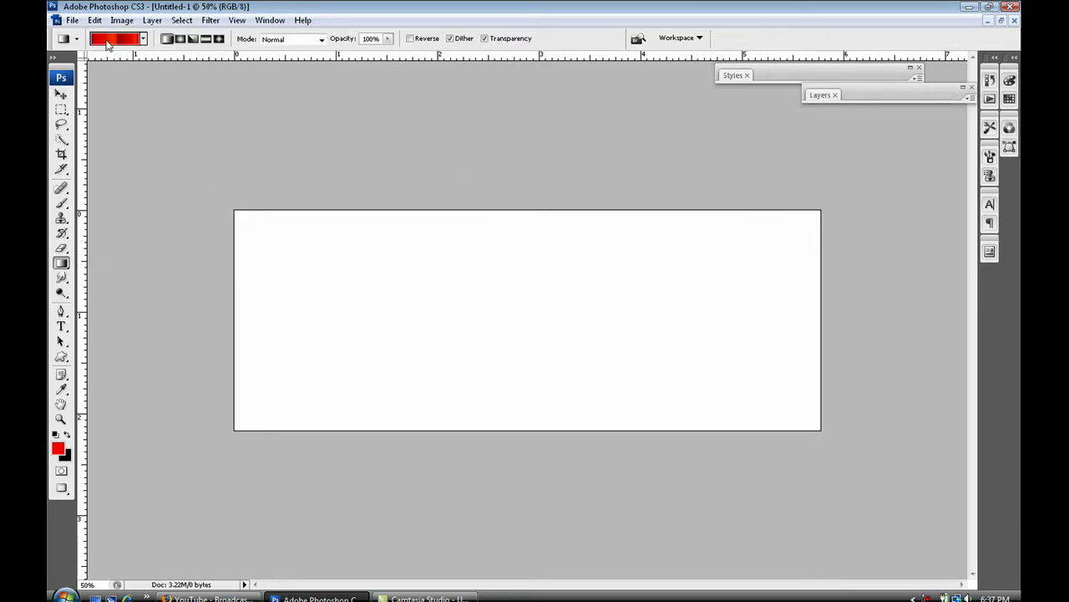
left_click(143, 40)
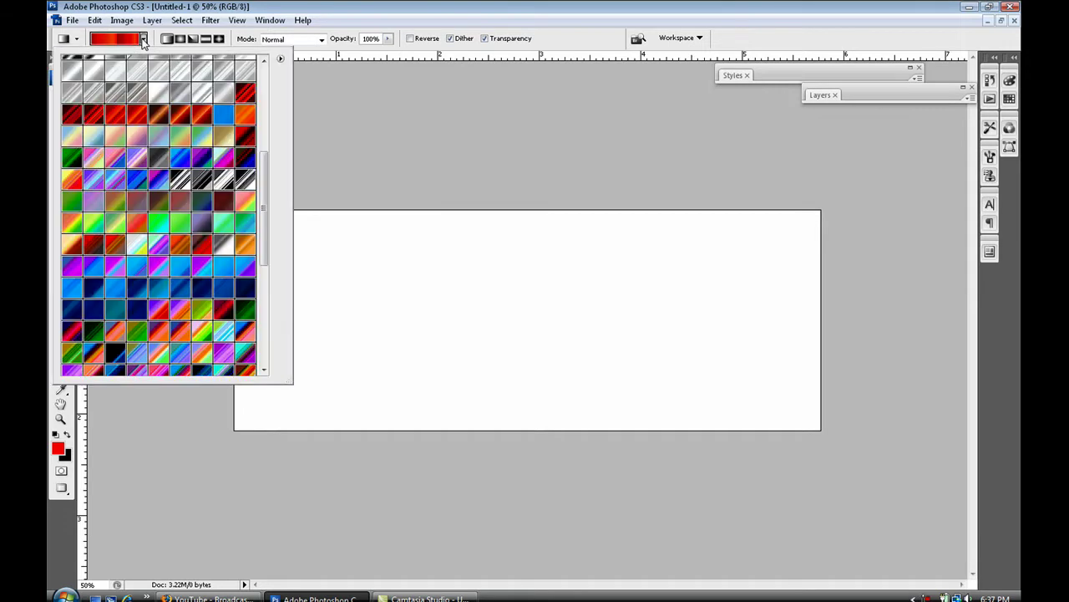
scroll(265, 219, "up", 5)
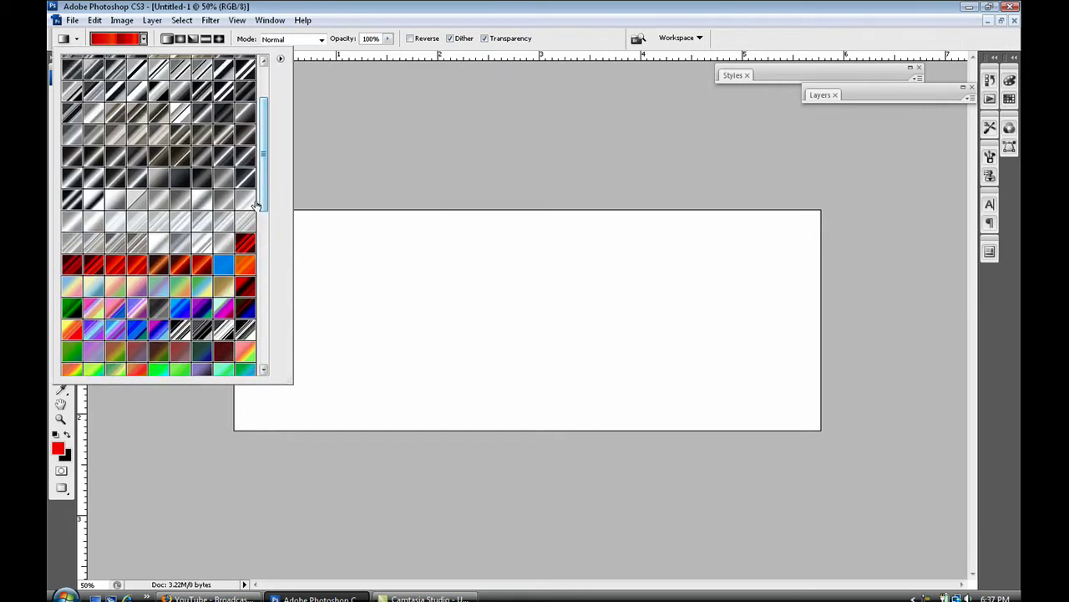
double_click(181, 181)
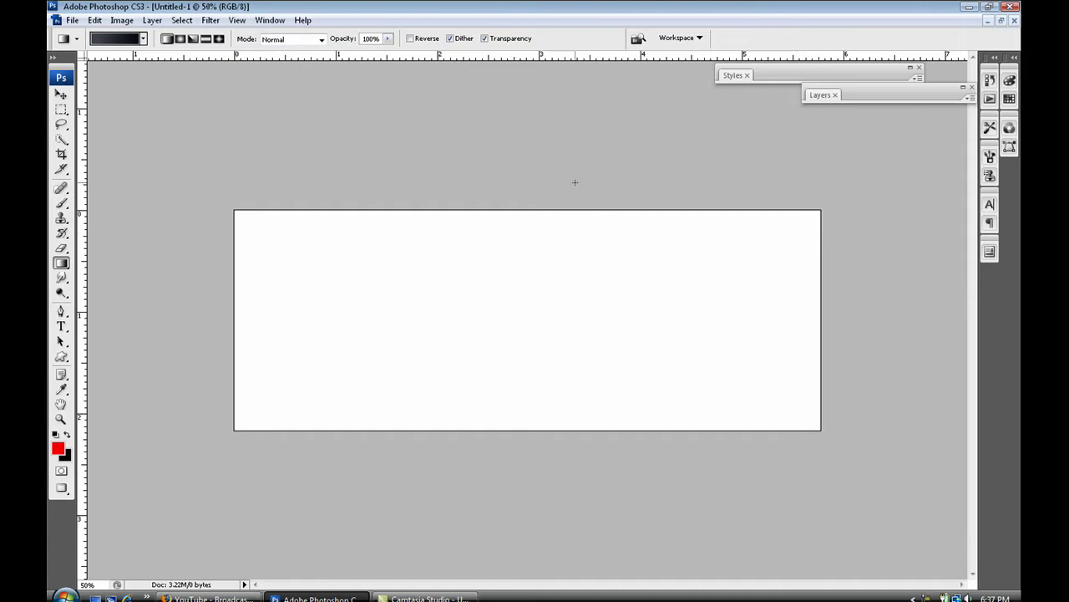
left_click_drag(575, 210, 559, 411)
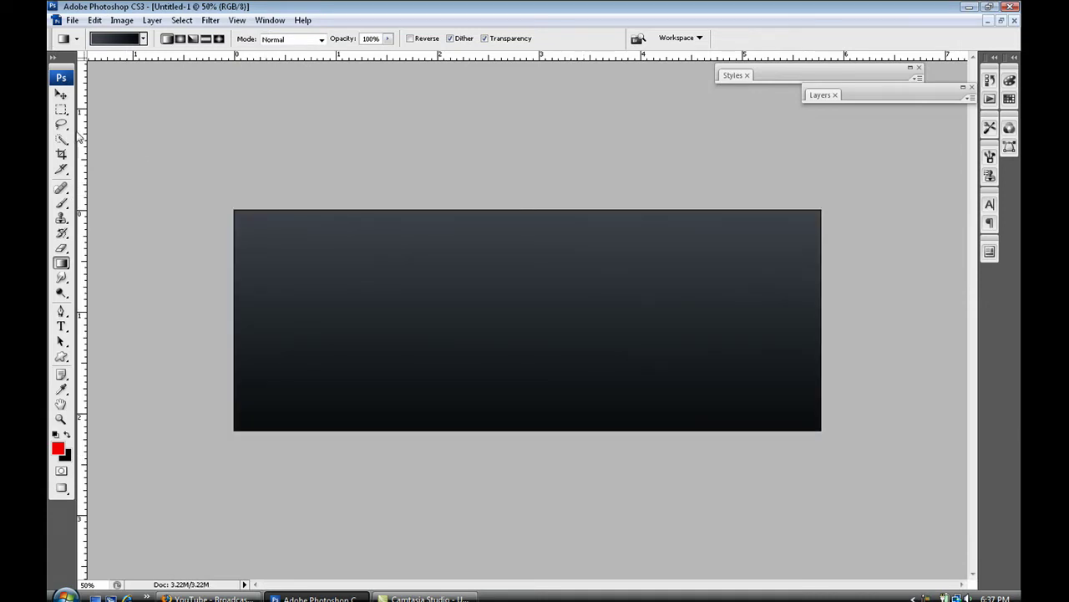
left_click(60, 95)
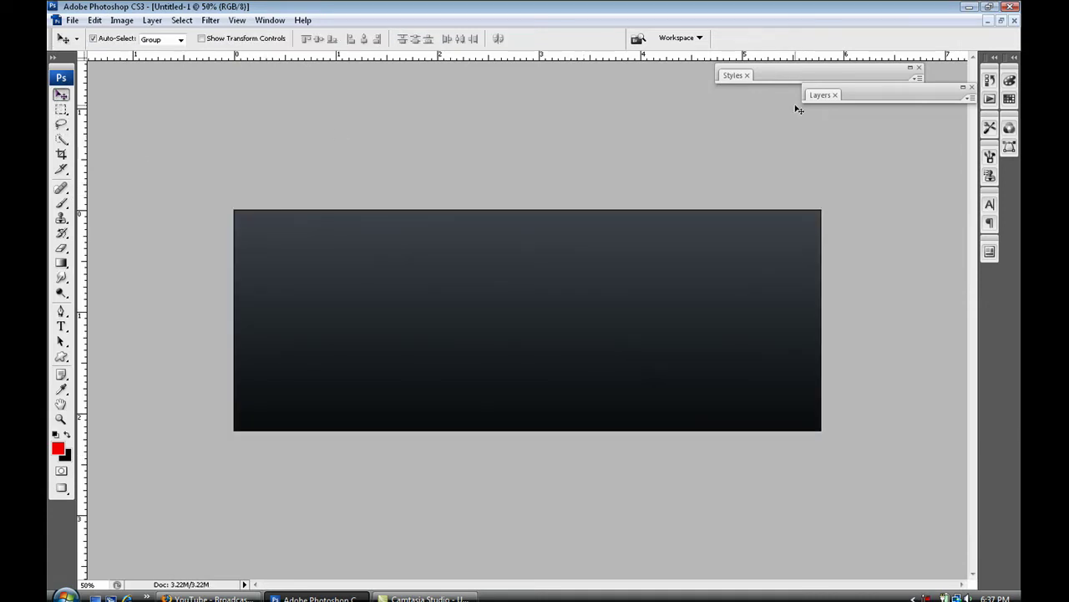
double_click(877, 96)
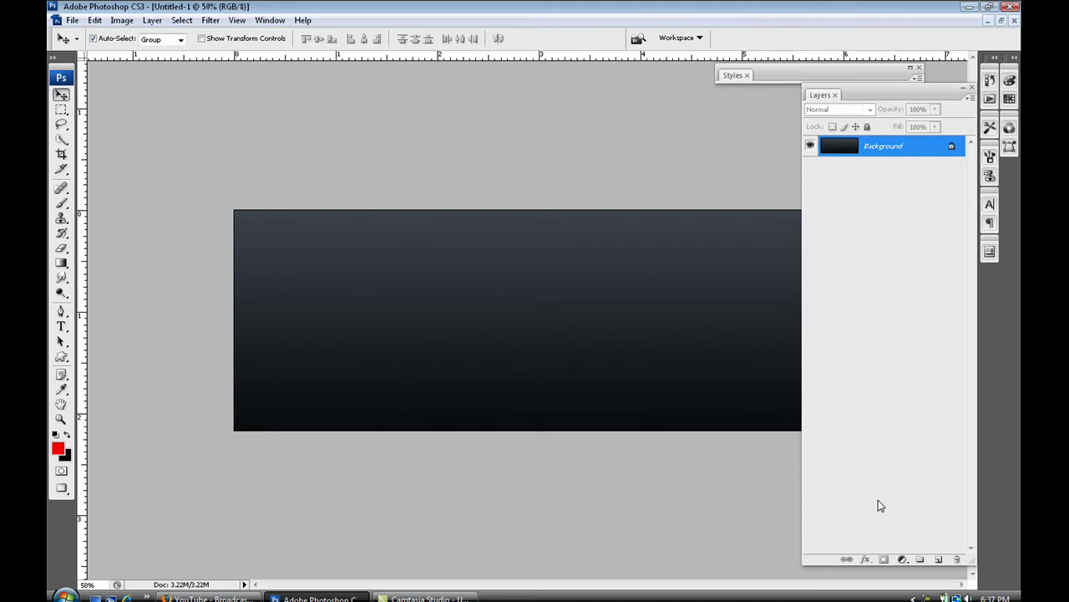
Add three empty layers above the background.
left_click(937, 560)
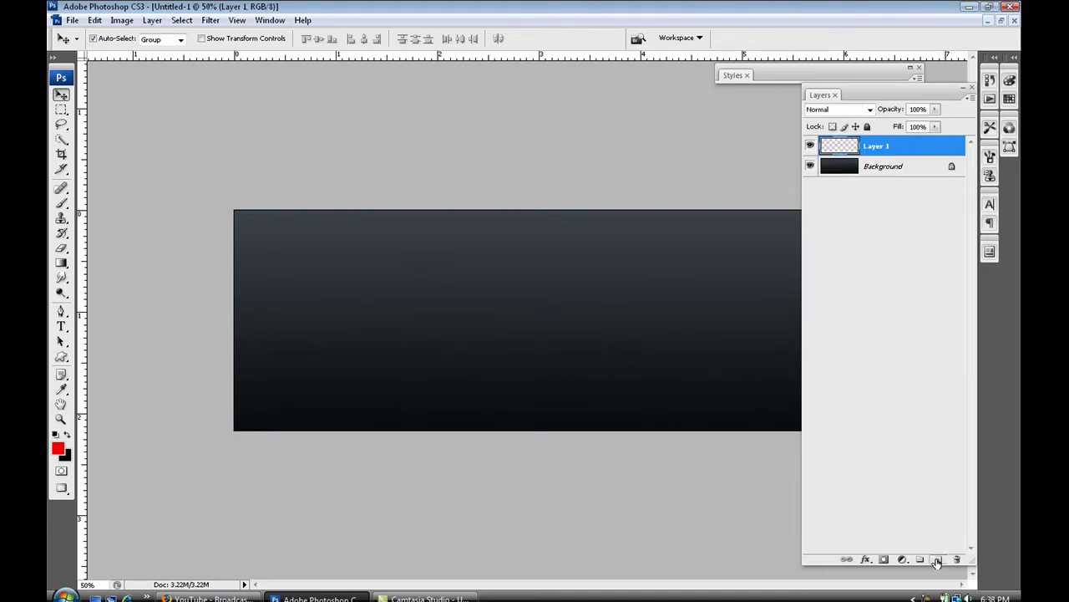
left_click(937, 560)
left_click(937, 560)
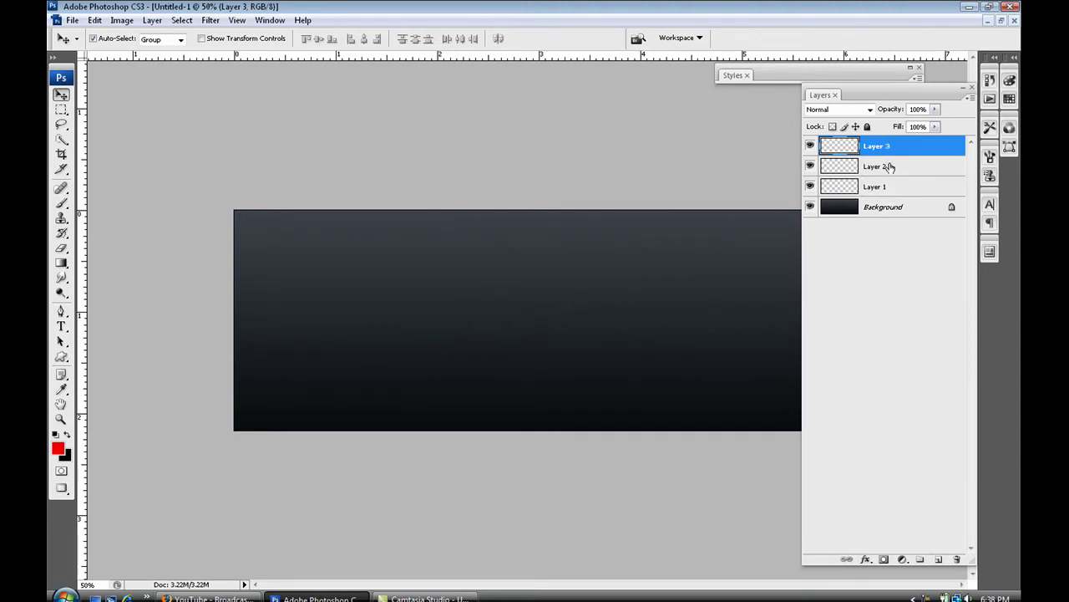
Select the Brush Tool with the 527 px cloud brush preset.
left_click(62, 203)
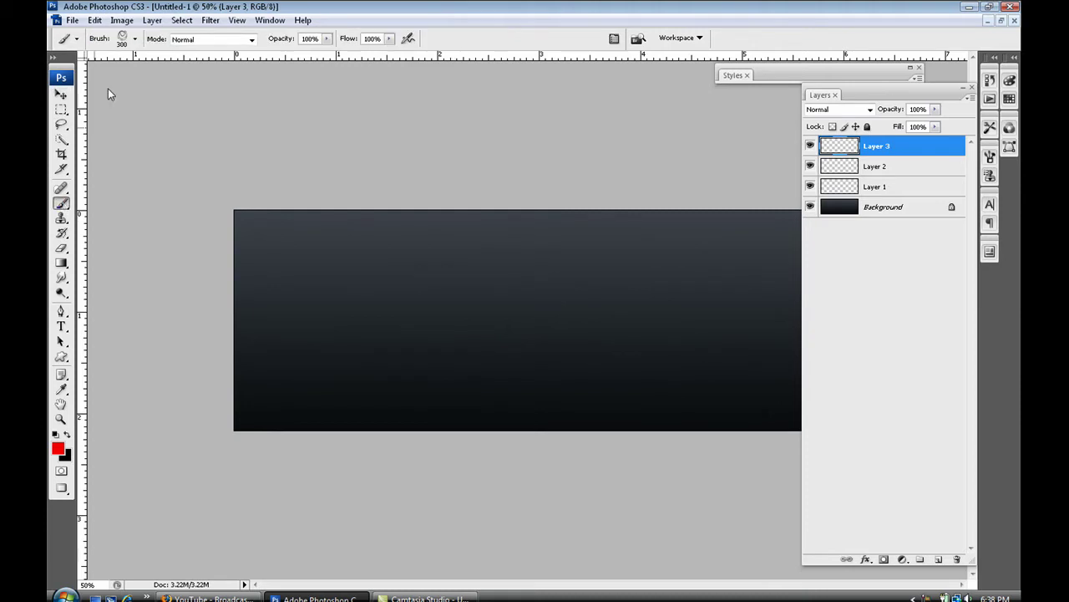
left_click(135, 40)
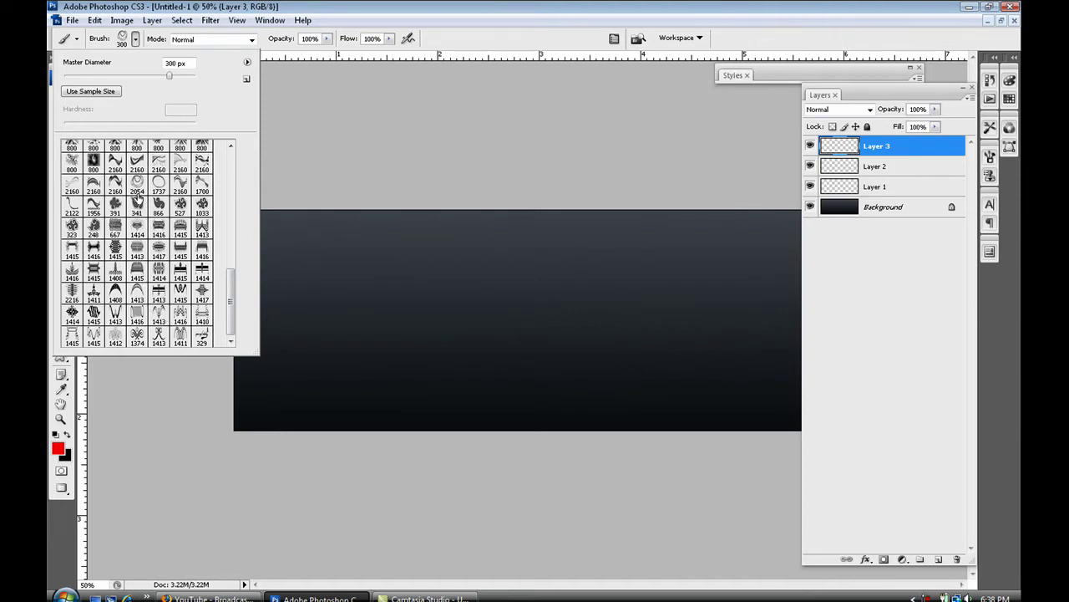
double_click(179, 206)
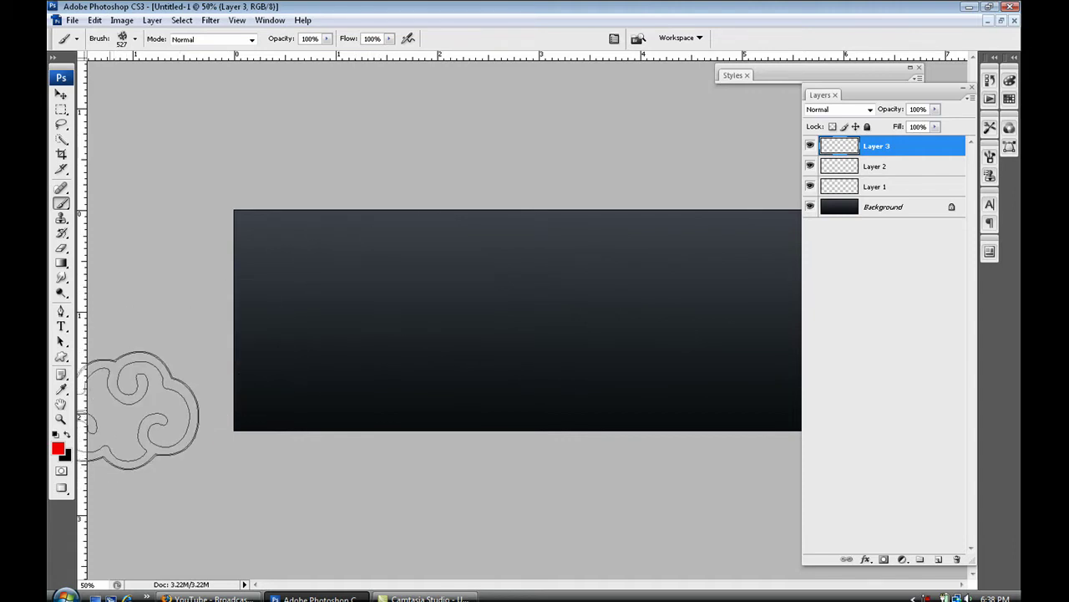
Stamp a red cloud at the left on Layer 1 and a cyan cloud near the centre on Layer 2.
left_click(871, 187)
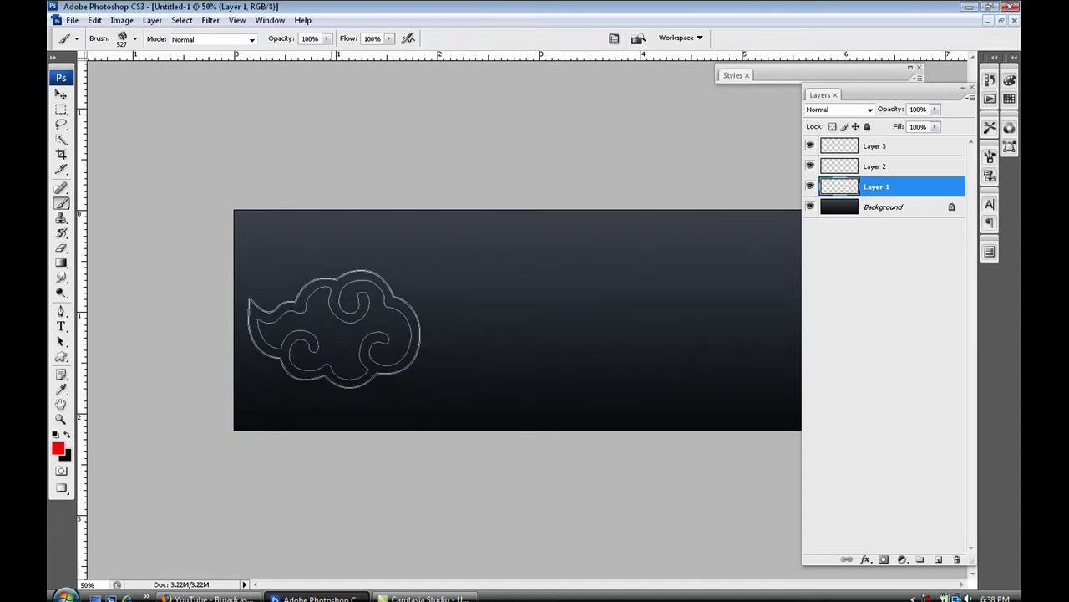
left_click(339, 286)
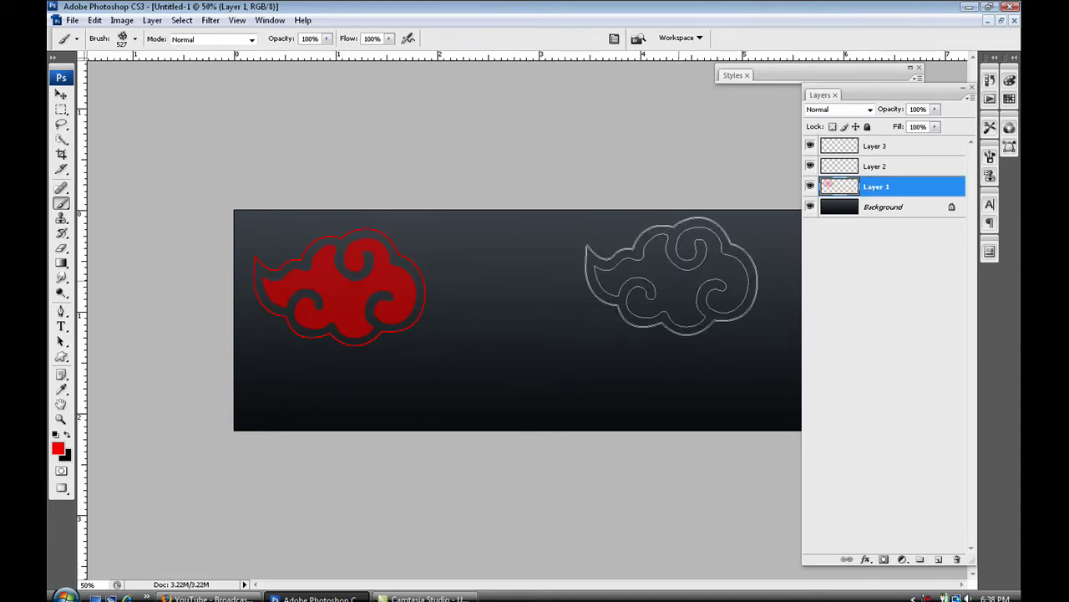
left_click(902, 175)
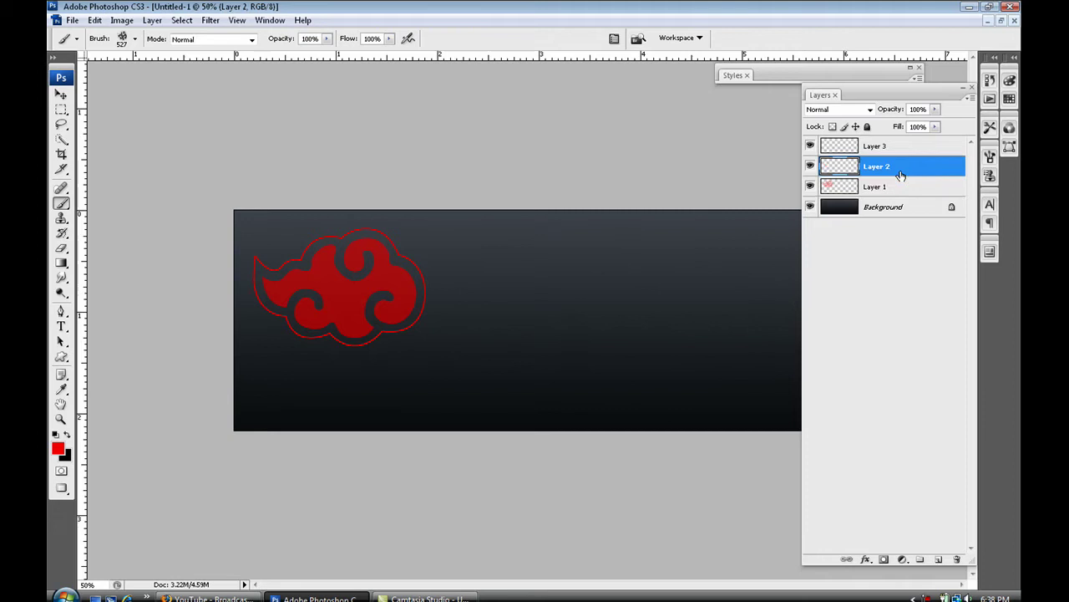
left_click(58, 450)
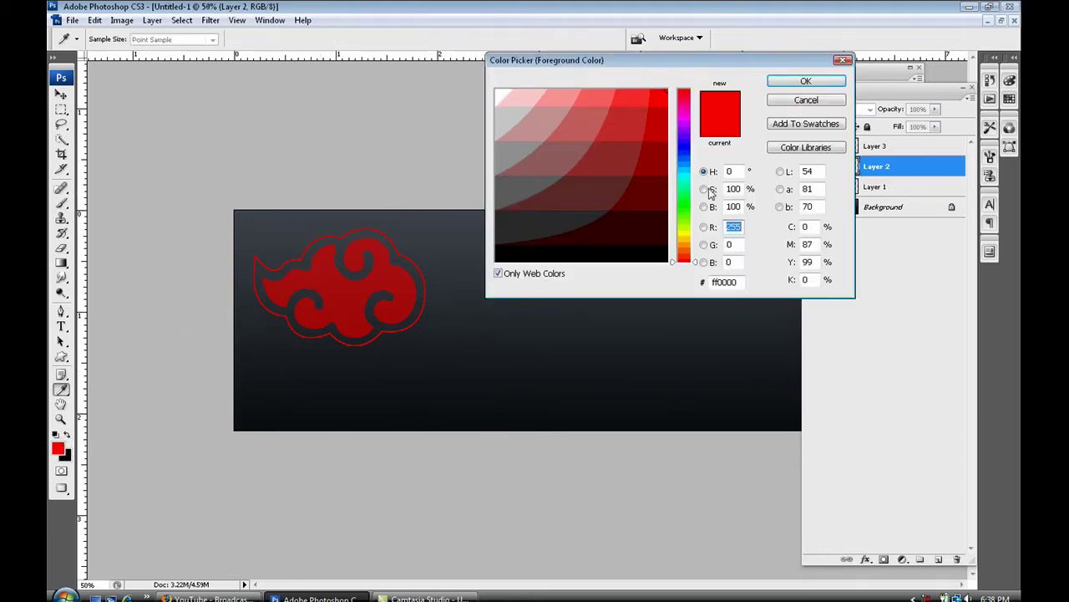
left_click(687, 173)
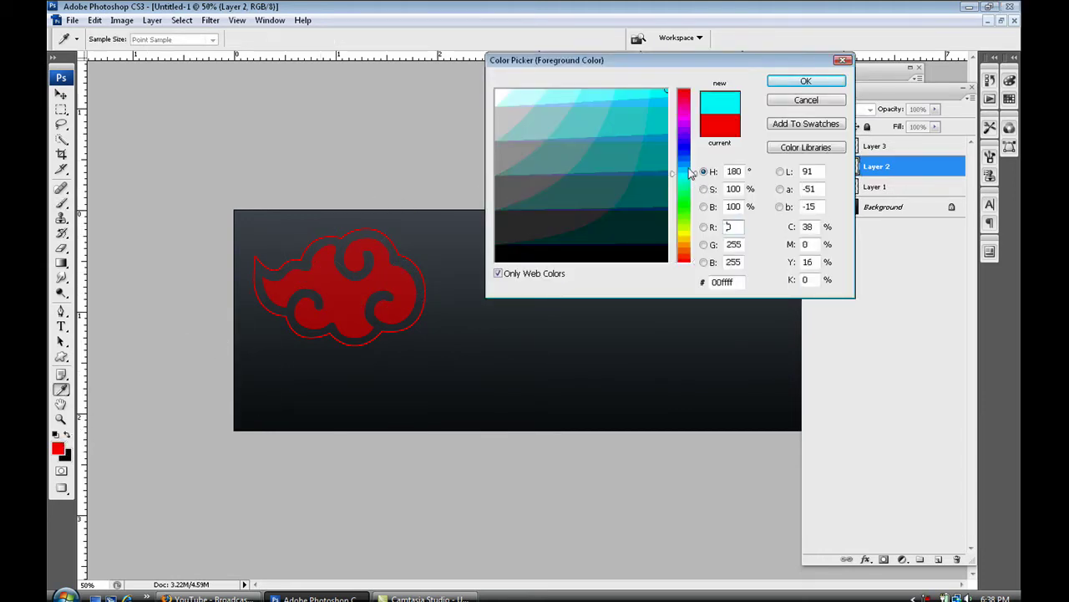
left_click(805, 81)
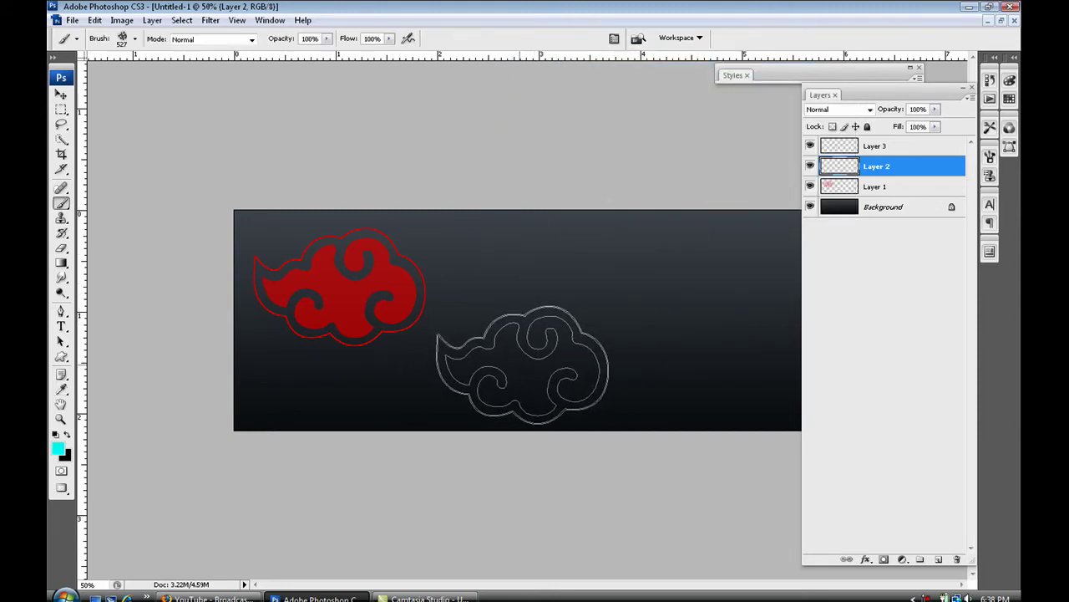
left_click(522, 366)
Stamp a magenta cloud on the banner's right on Layer 3.
left_click(899, 148)
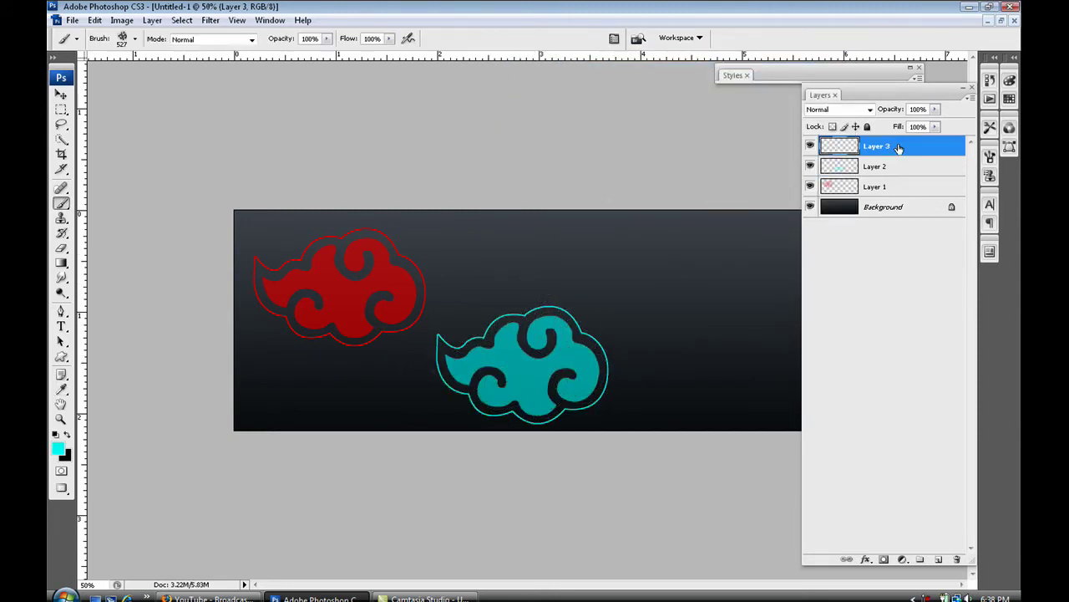
left_click(57, 450)
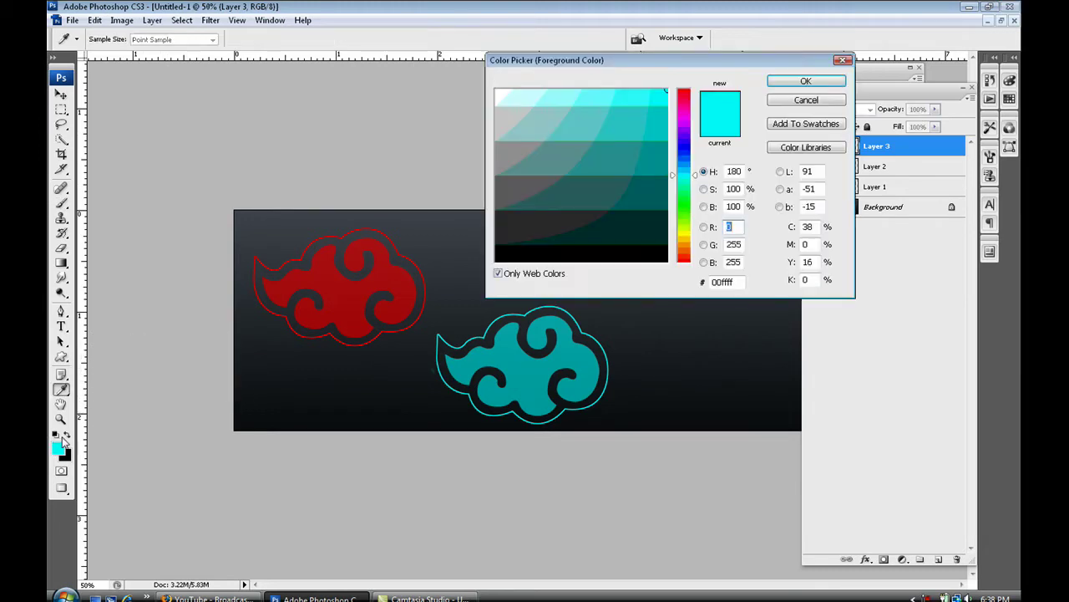
left_click(687, 118)
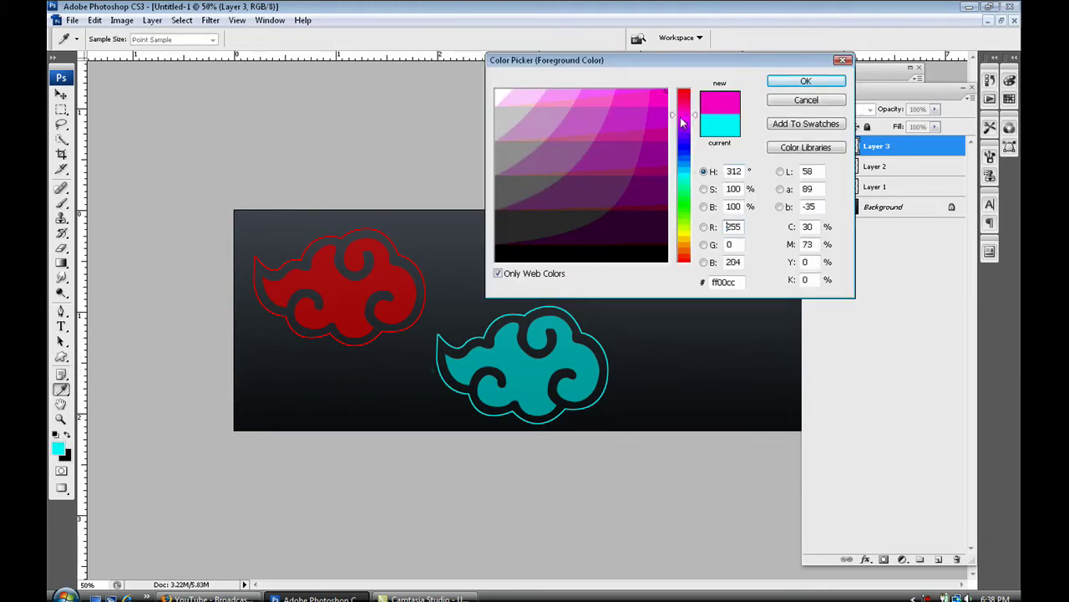
left_click(806, 81)
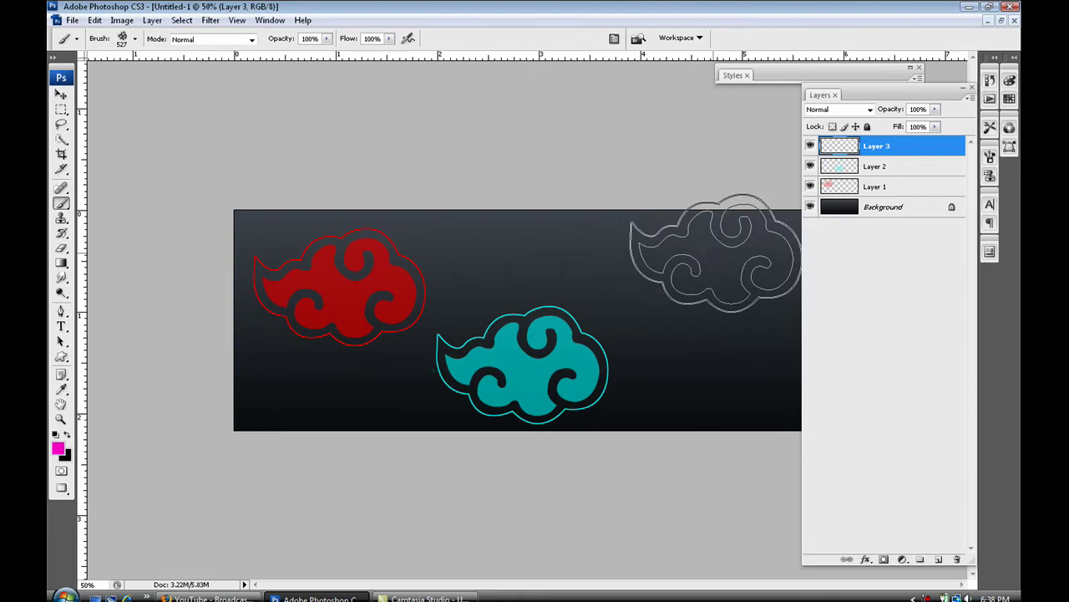
left_click(702, 280)
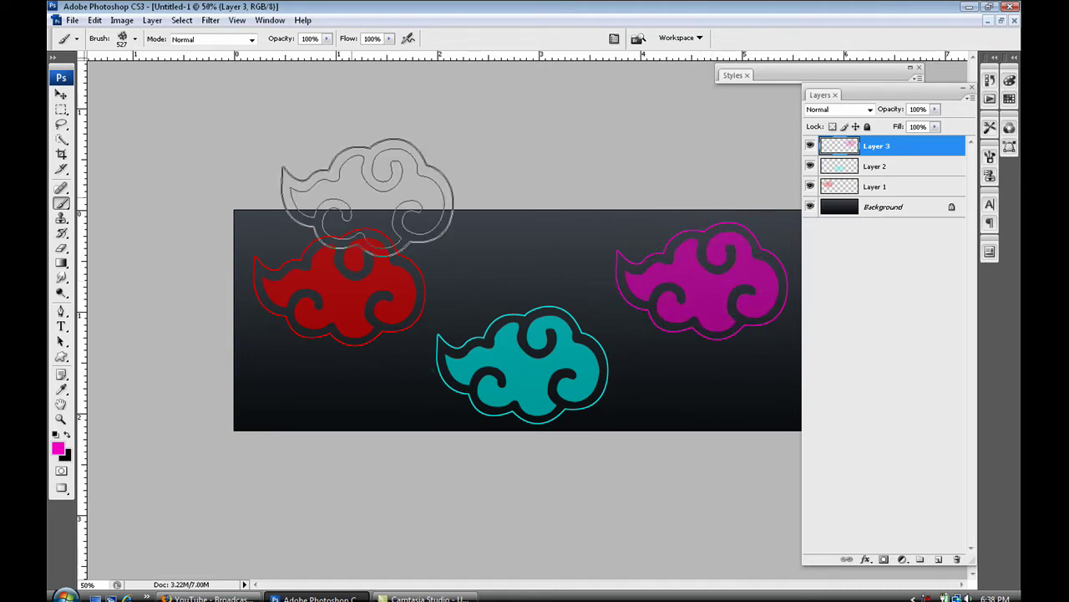
left_click(62, 94)
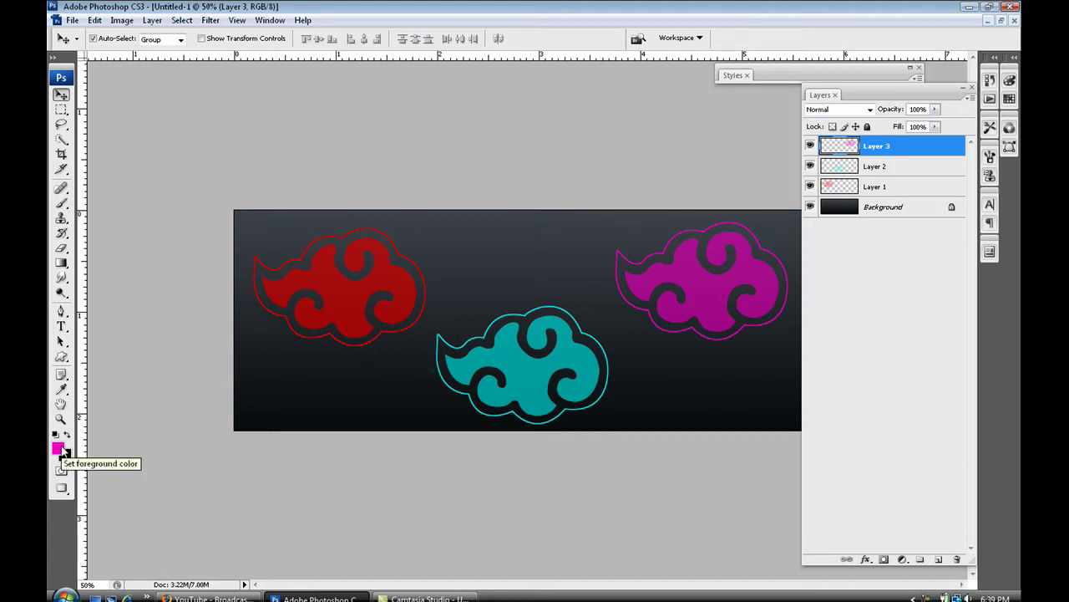
left_click(62, 204)
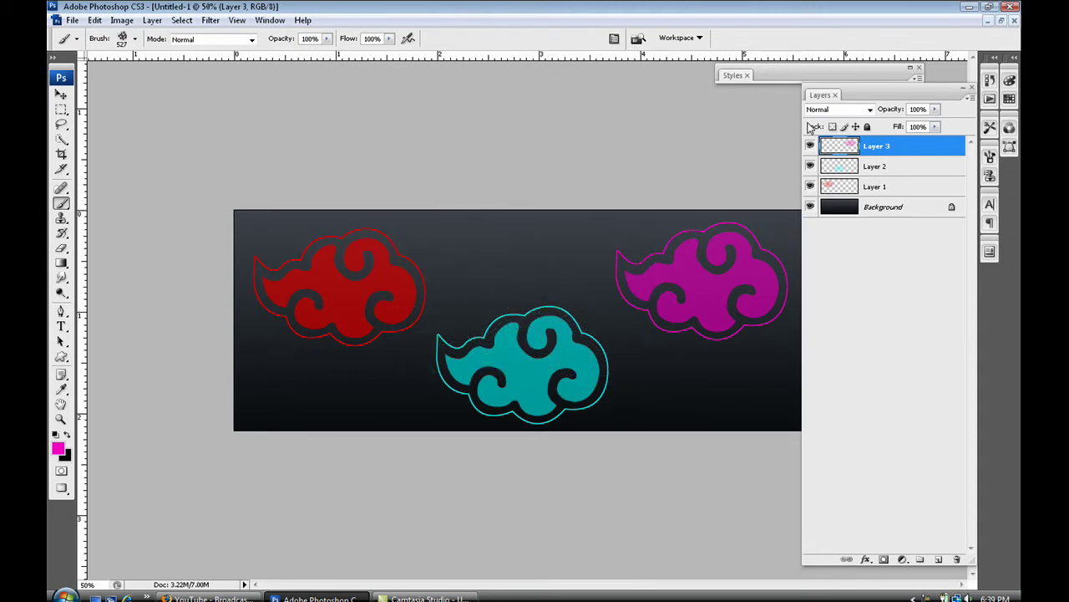
Hide Layers 1–3, add a new layer, and set white as the foreground colour.
left_click_drag(809, 145, 810, 188)
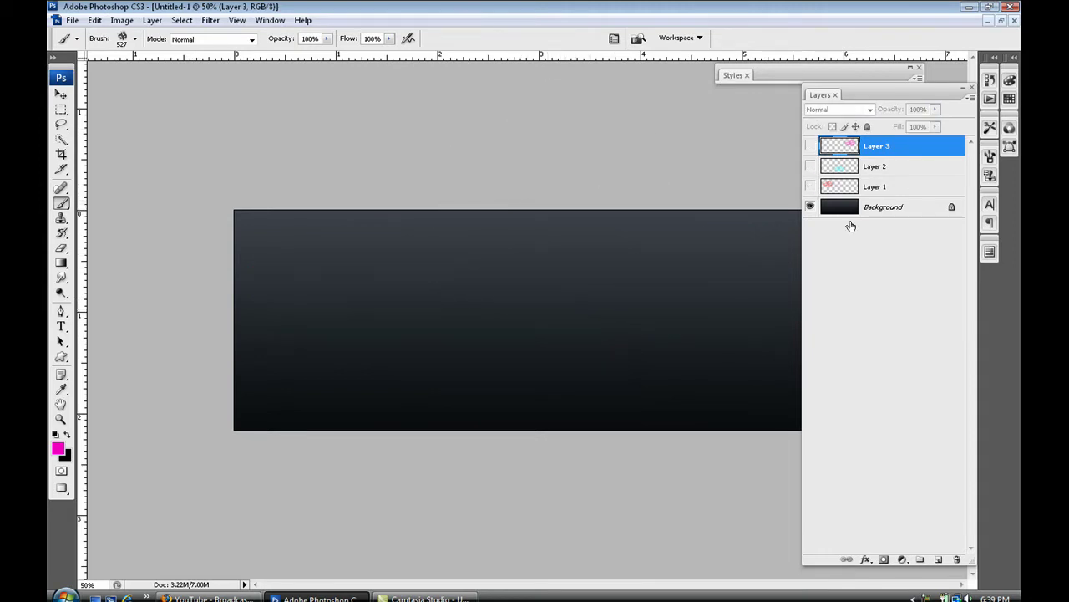
left_click(939, 558)
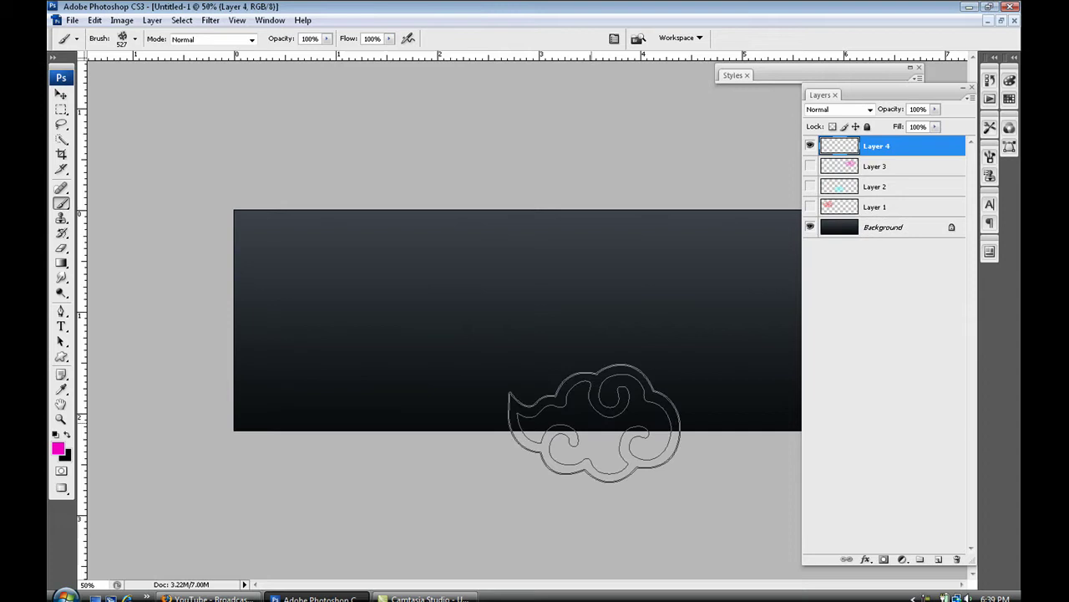
left_click(68, 434)
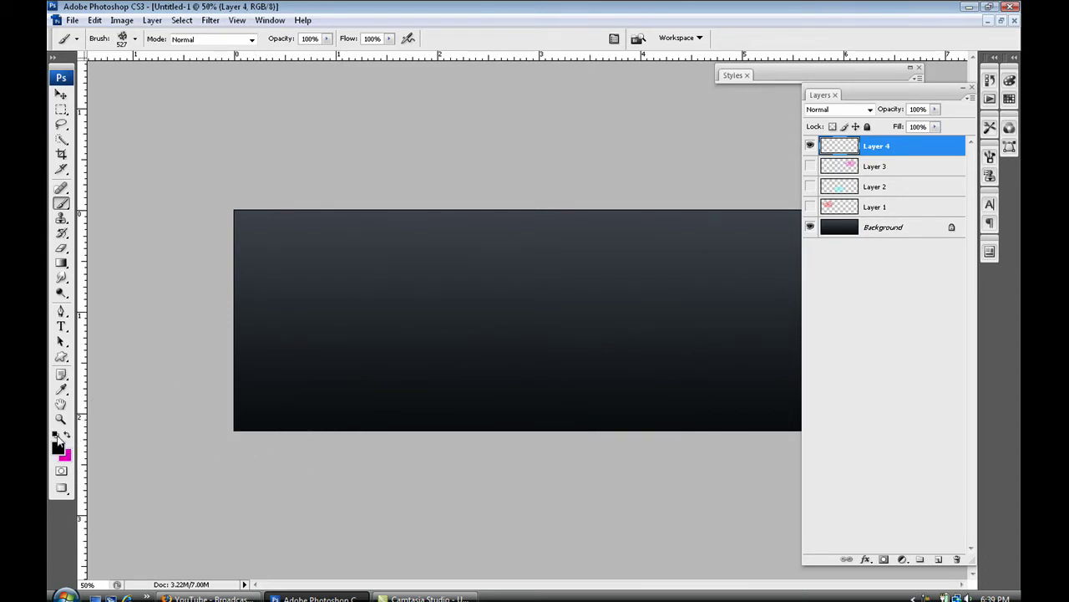
left_click(55, 434)
left_click(68, 434)
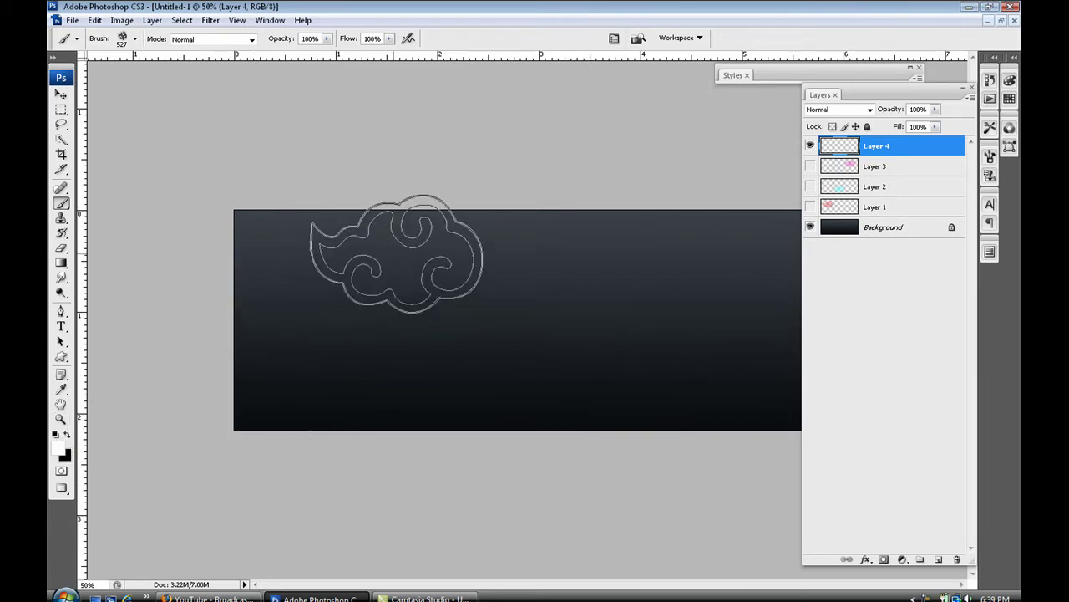
Stamp a white cloud near the banner's left and nudge it slightly with the Move tool.
left_click(360, 302)
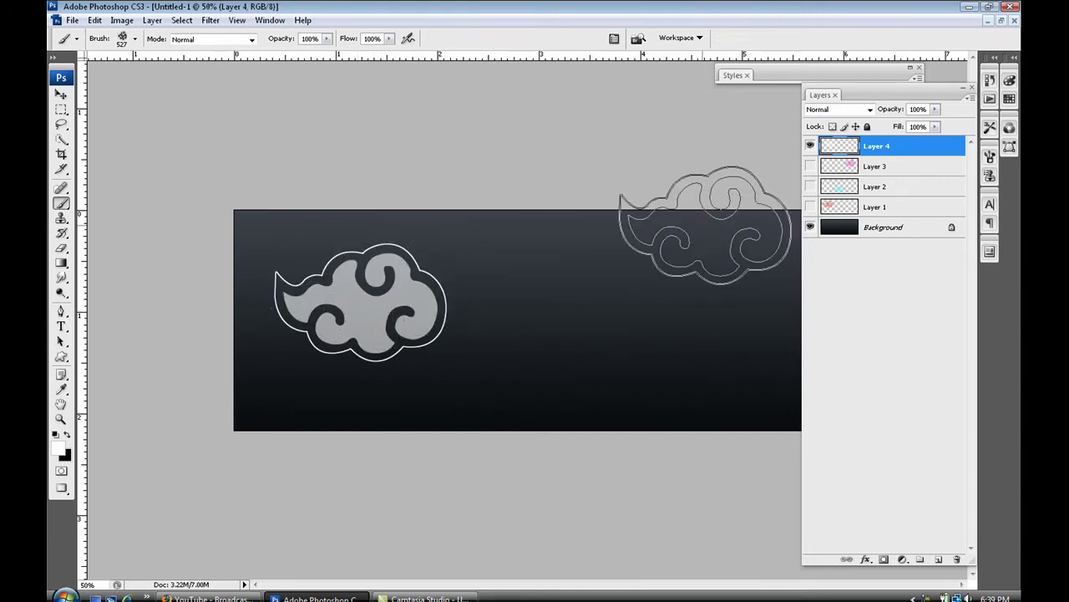
left_click(61, 96)
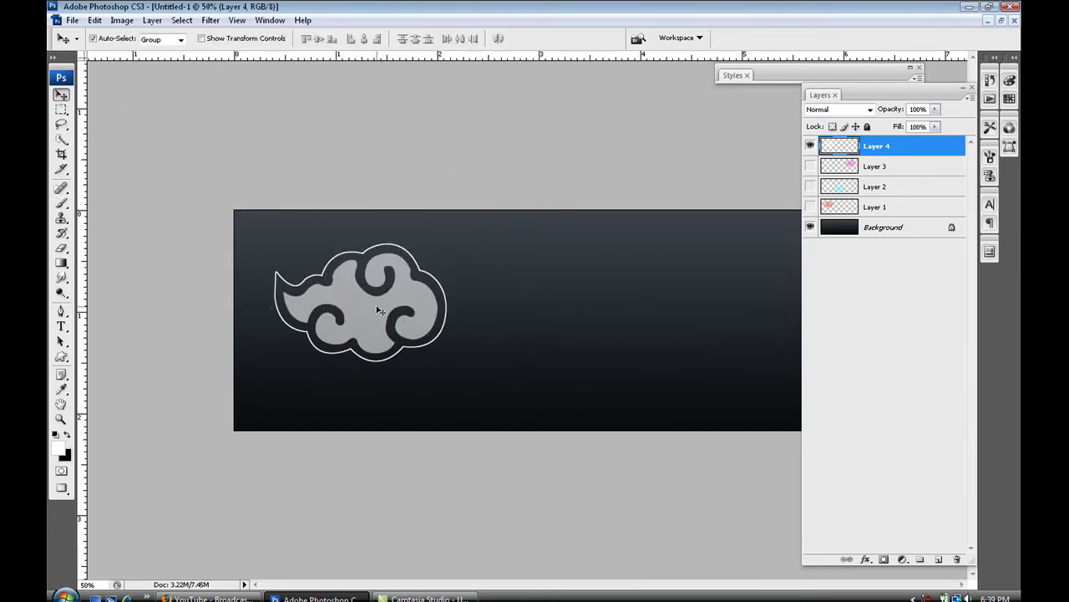
left_click_drag(378, 304, 401, 322)
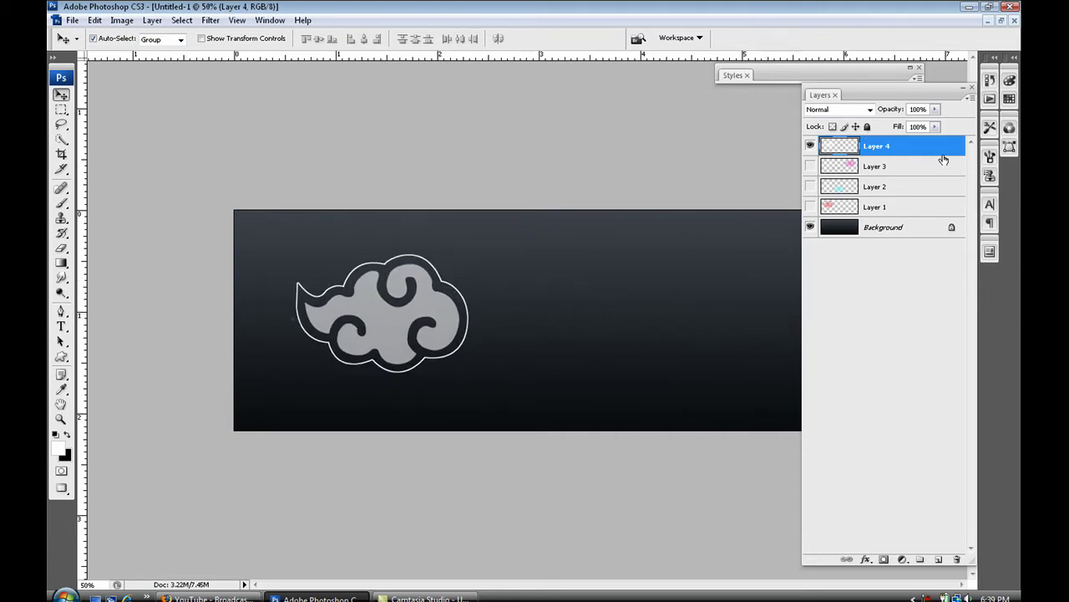
Open Layer 4's Blending Options, toggling Color Overlay on and back off.
left_click(866, 564)
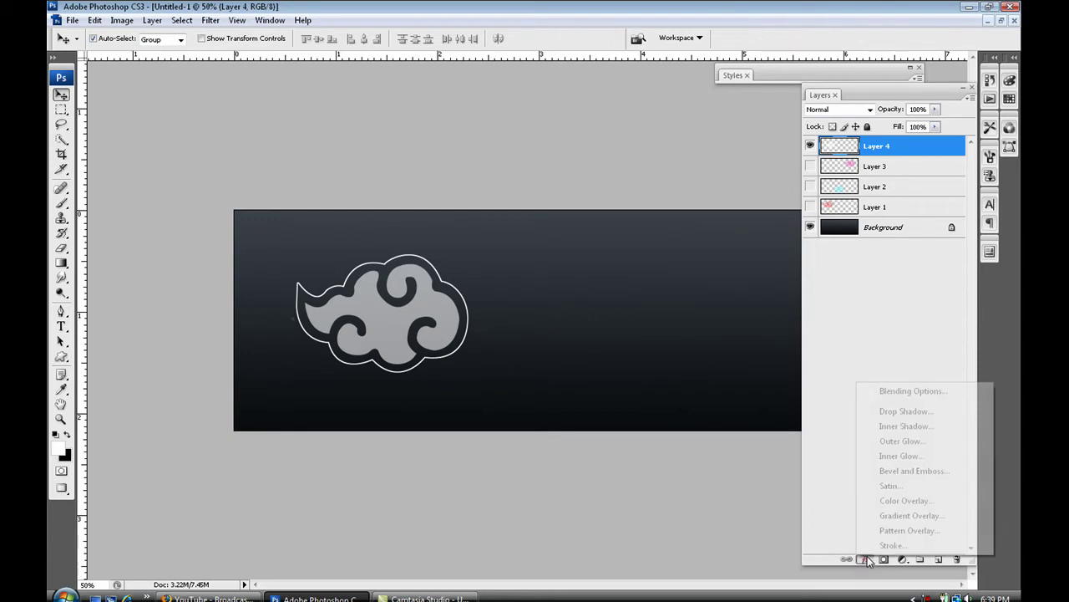
left_click(924, 393)
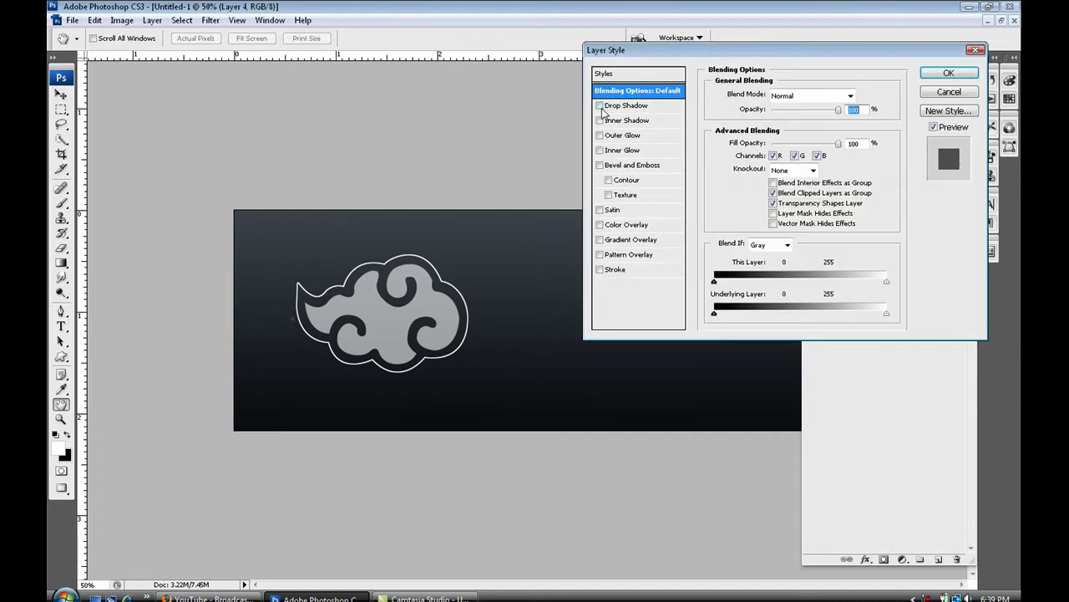
left_click(599, 225)
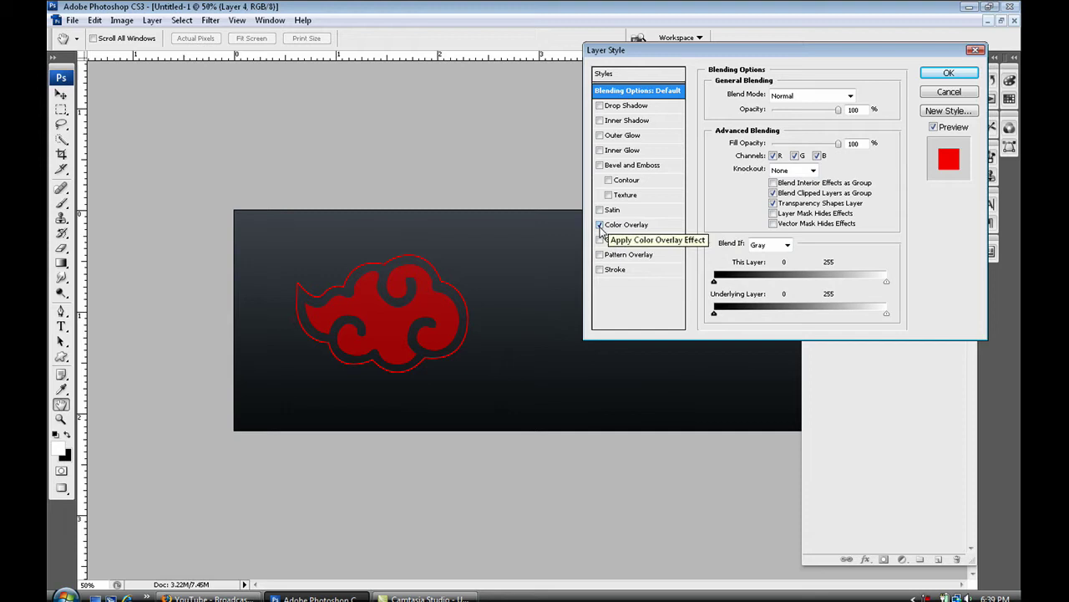
left_click(600, 226)
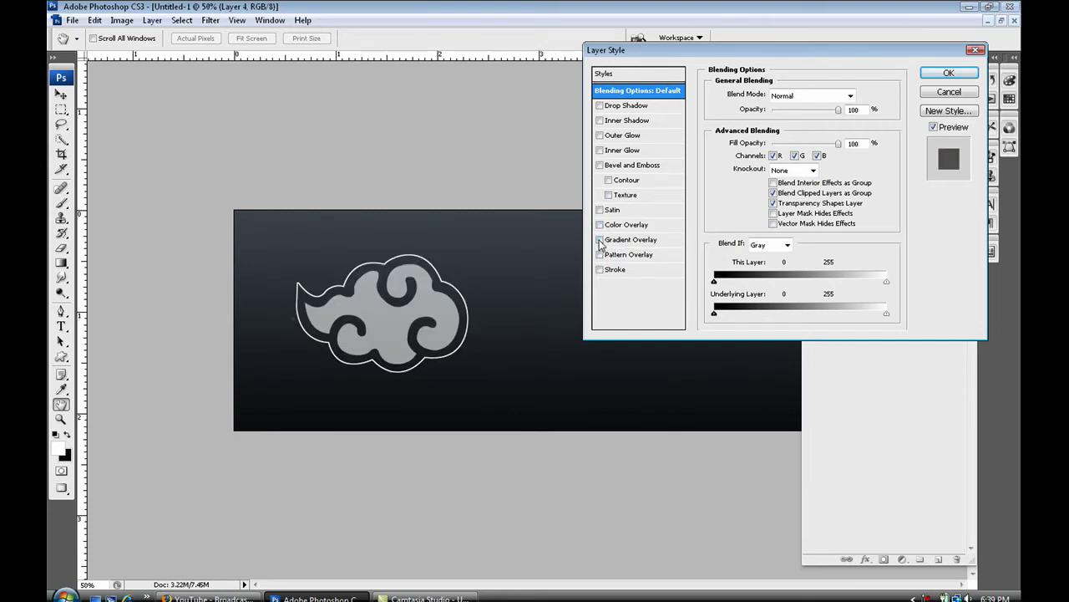
Turn on Gradient Overlay for the cloud and preview assorted gradient presets.
left_click(600, 241)
left_click(664, 240)
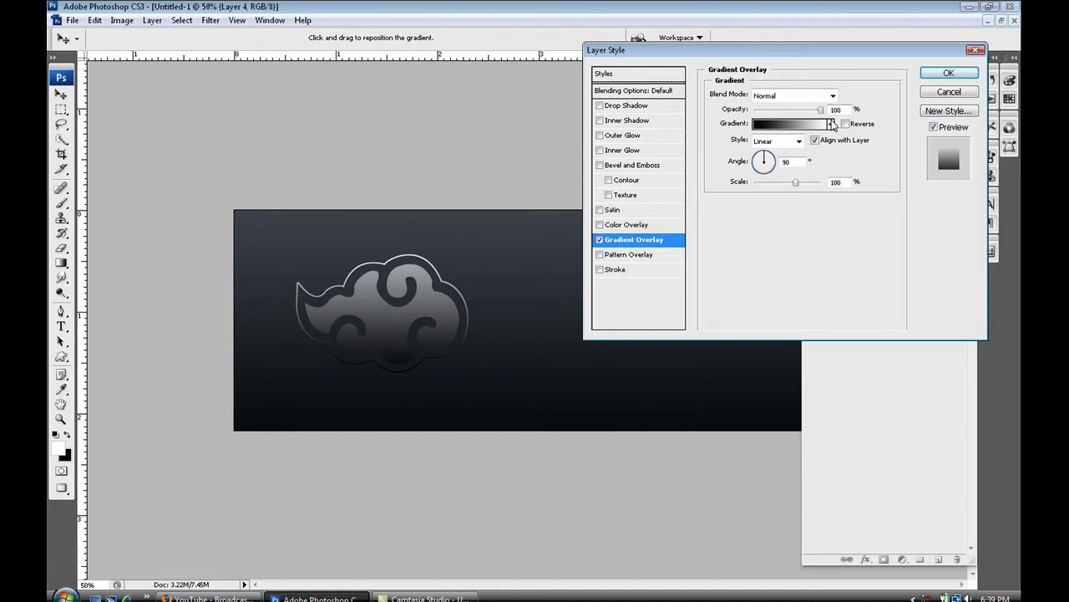
left_click(831, 123)
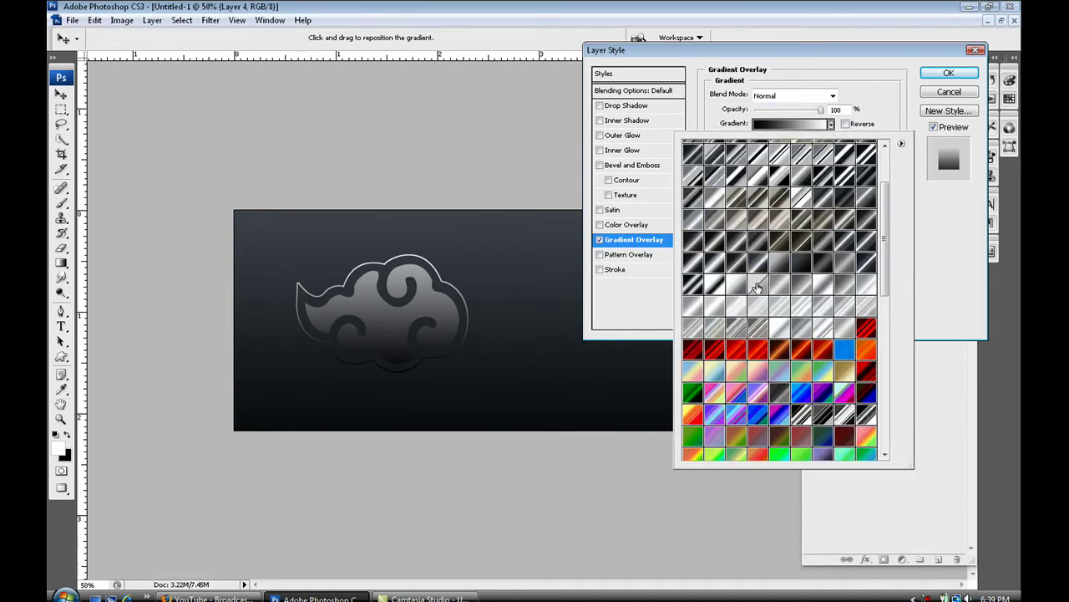
left_click(713, 373)
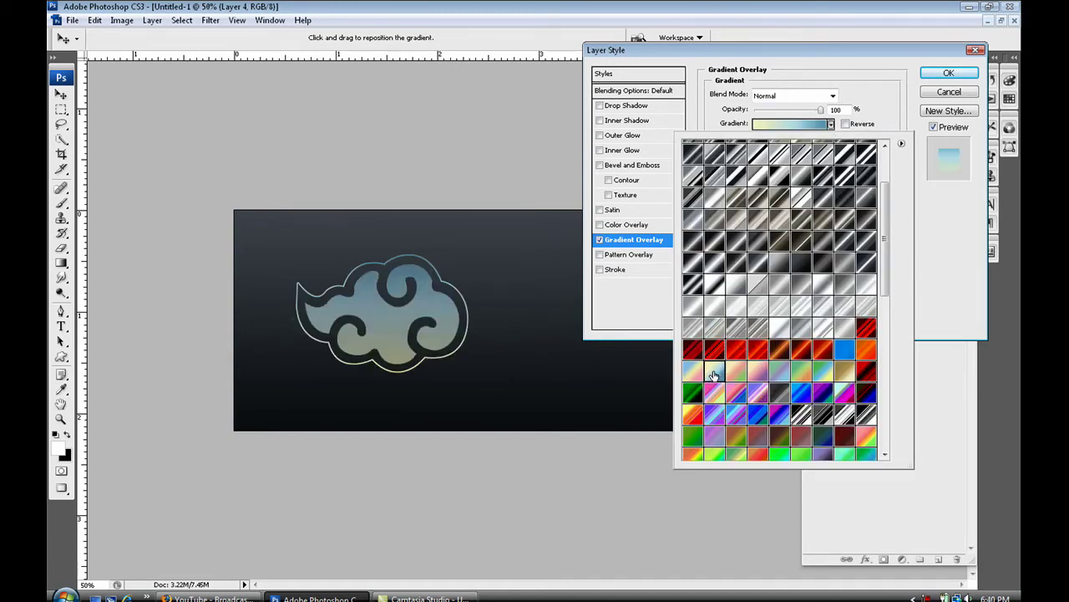
left_click(736, 372)
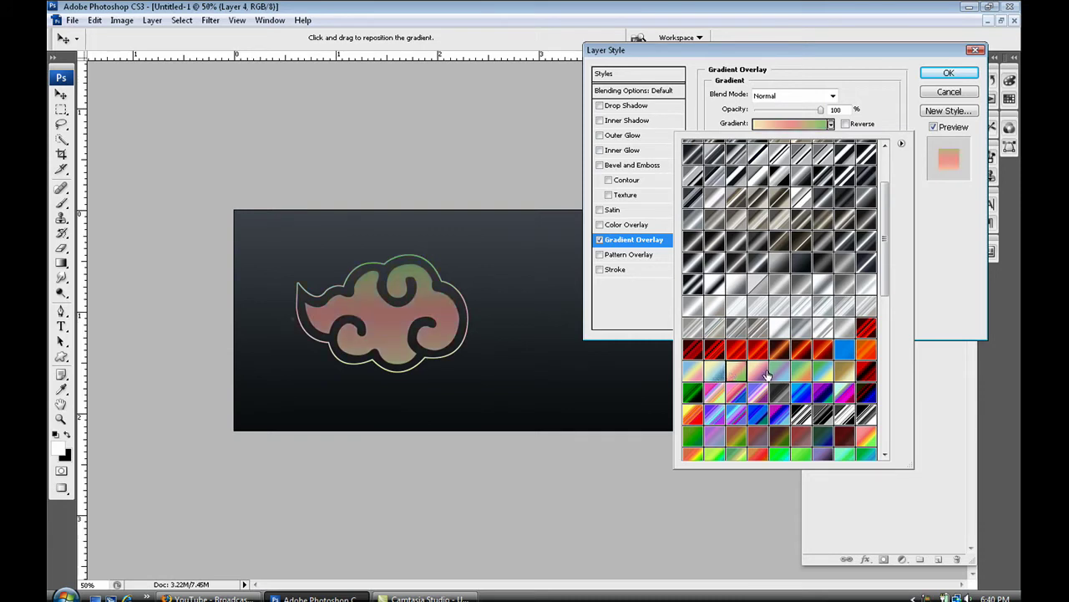
left_click(769, 374)
left_click(779, 392)
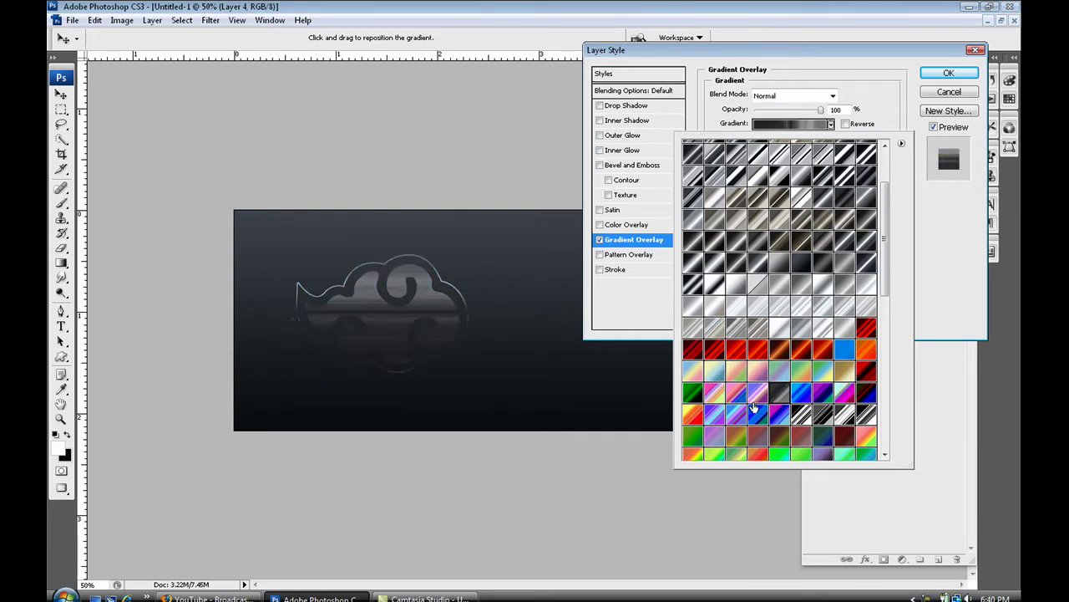
left_click(755, 402)
left_click(735, 418)
left_click(794, 428)
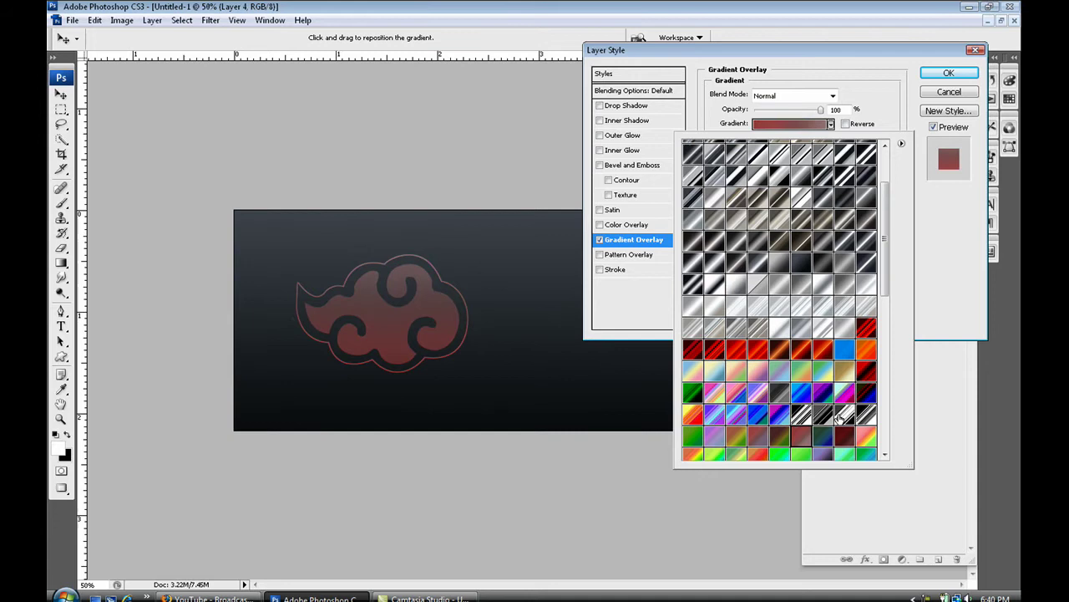
Try black-white and grey-gold presets, briefly settling on a black-white-black stripe gradient.
left_click(840, 414)
left_click(717, 285)
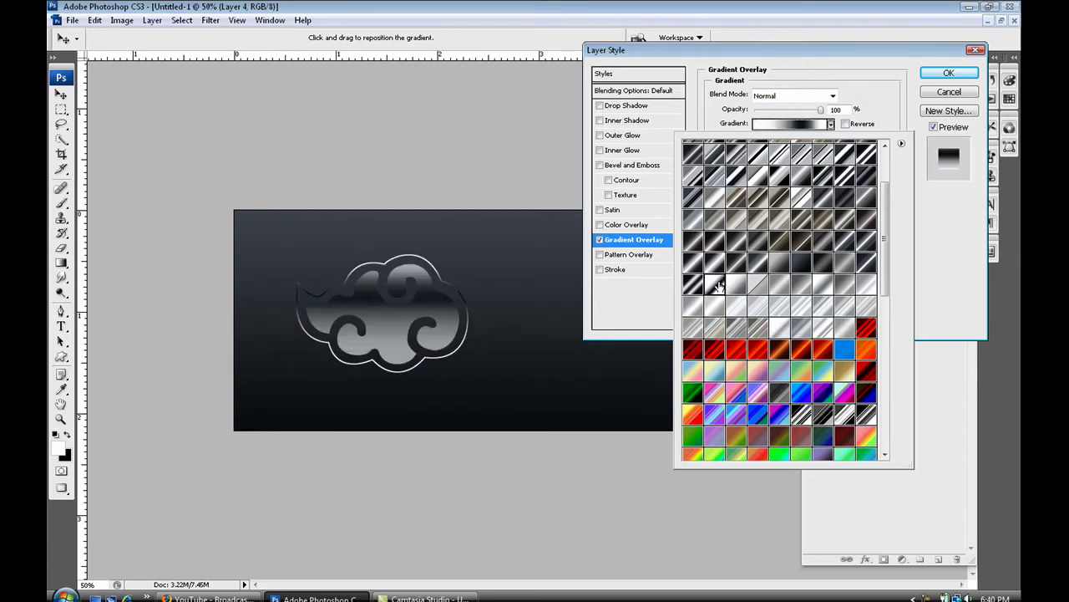
left_click(702, 286)
left_click(709, 259)
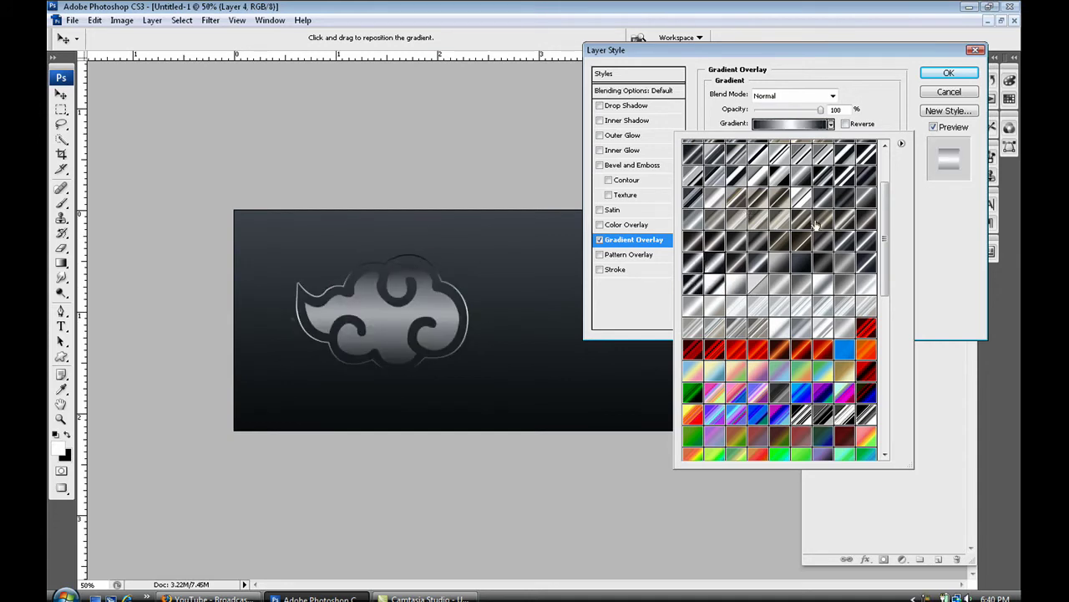
left_click(816, 224)
left_click(868, 260)
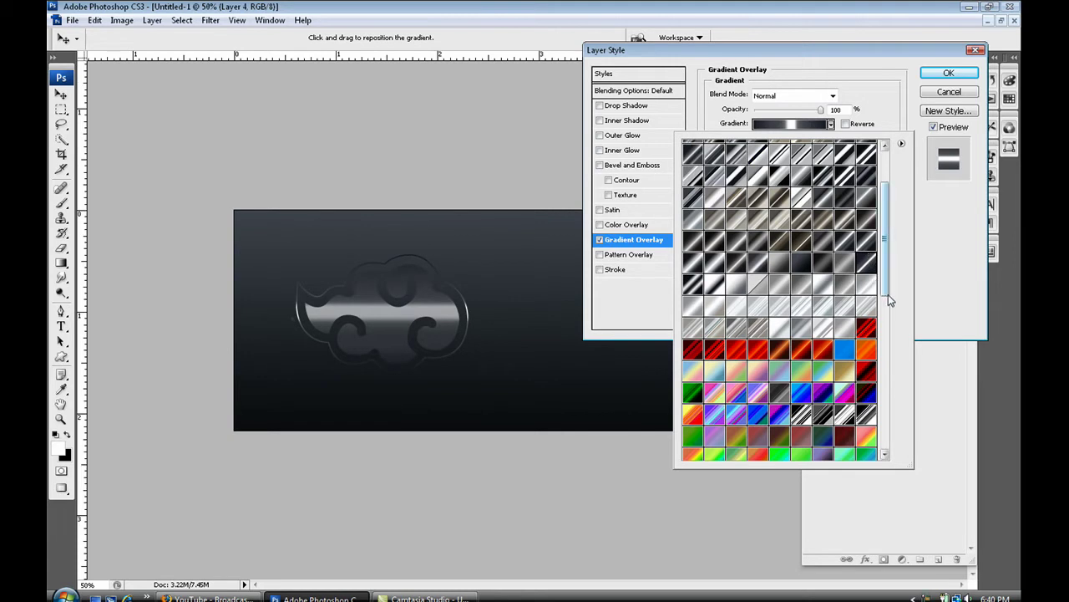
left_click(535, 335, "ctrl")
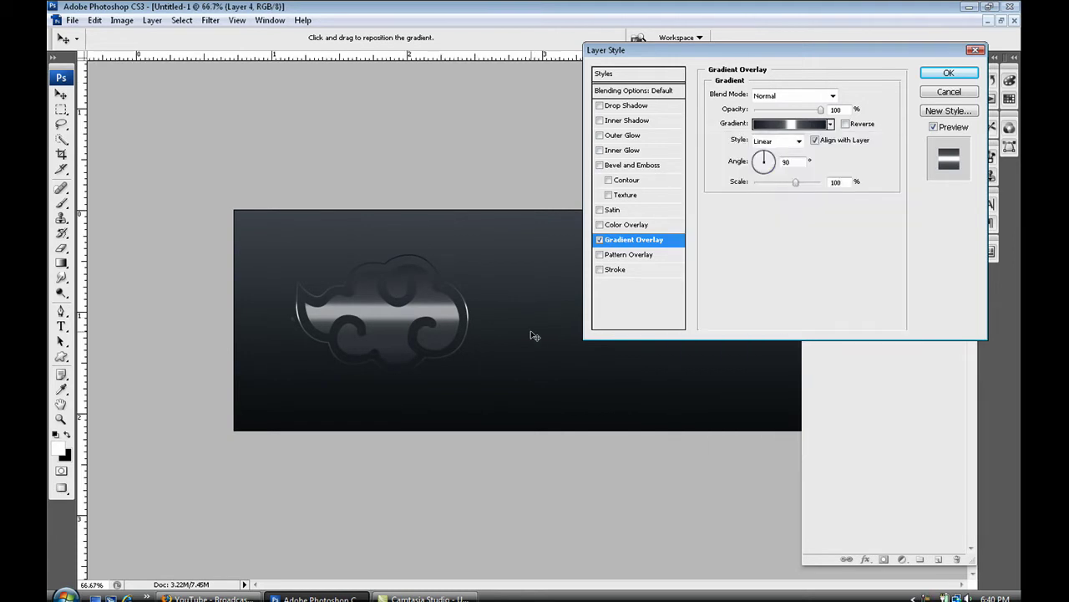
left_click(535, 335, "ctrl")
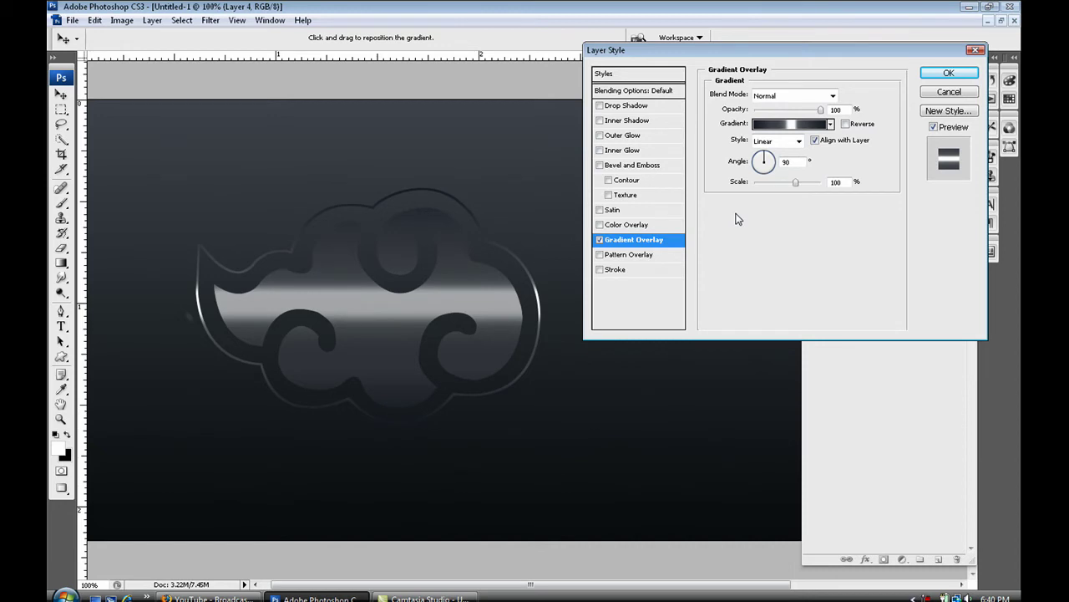
Browse further presets and apply the white-green-yellow gradient to the cloud.
left_click(831, 123)
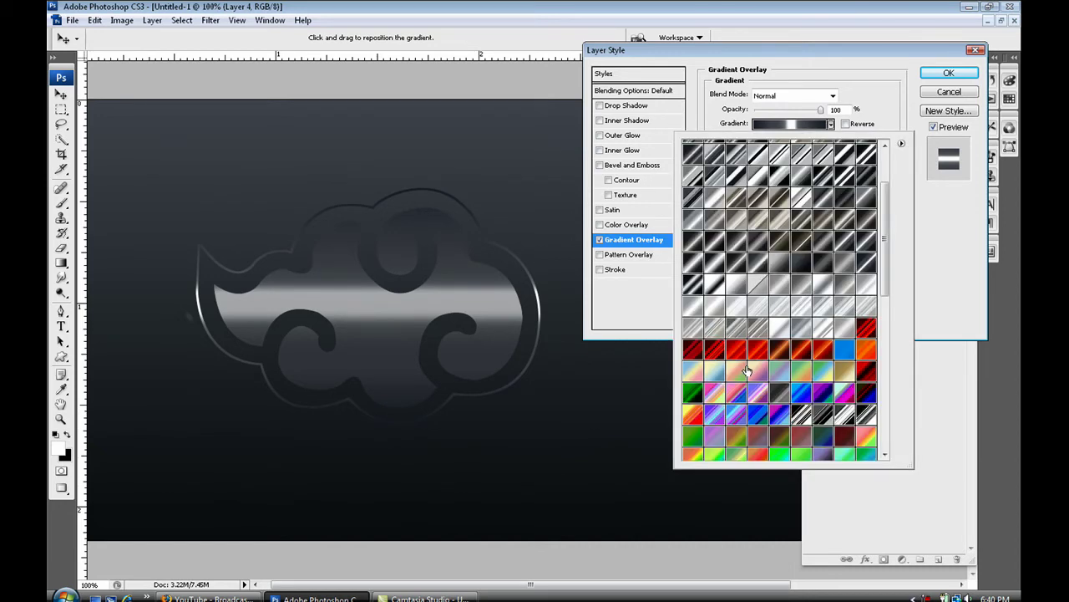
left_click(747, 371)
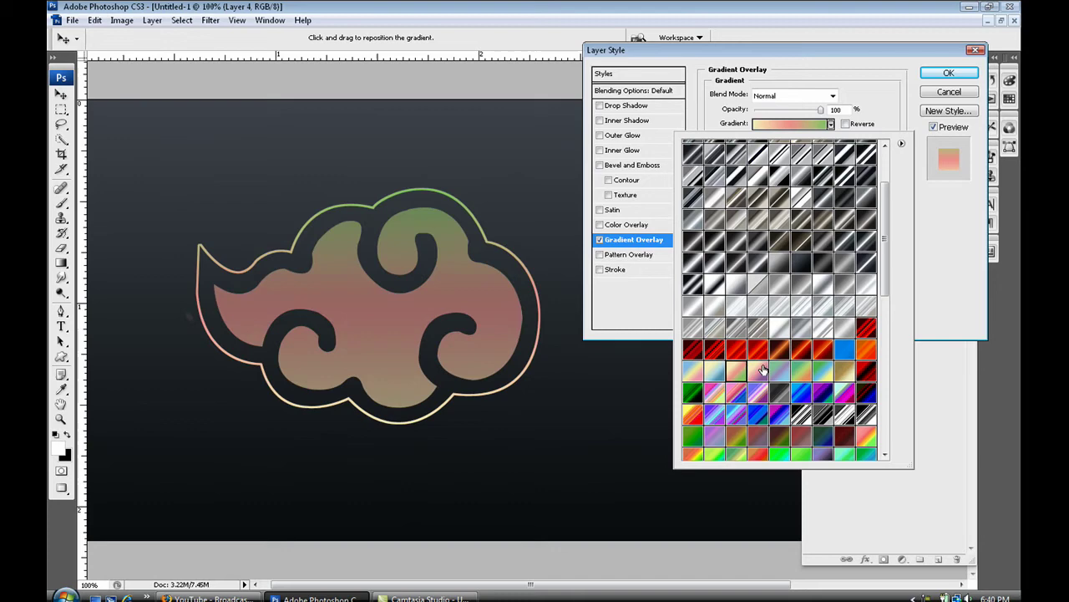
left_click(769, 372)
left_click(726, 391)
left_click(721, 369)
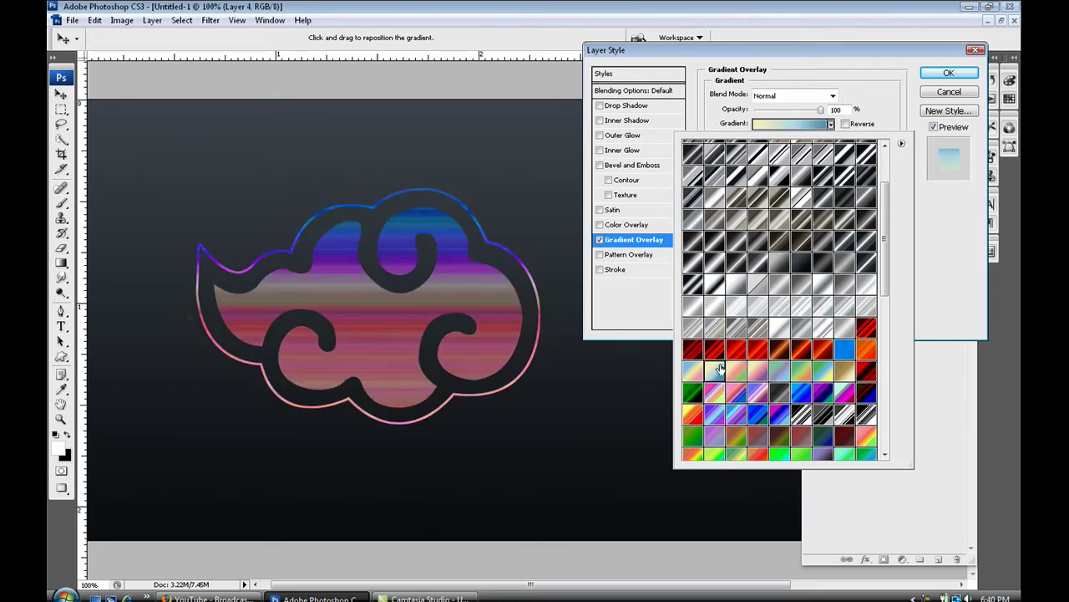
scroll(892, 271, "down", 5)
left_click(812, 411)
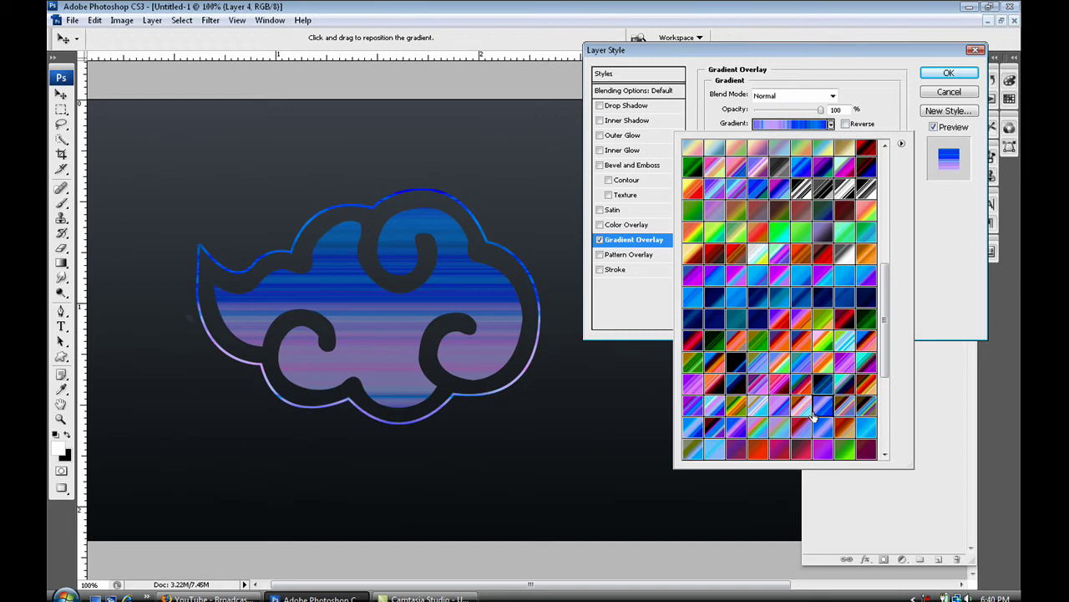
left_click(762, 259)
Cycle the overlay style through Angle, Reflected and Diamond, returning to Linear.
left_click(859, 95)
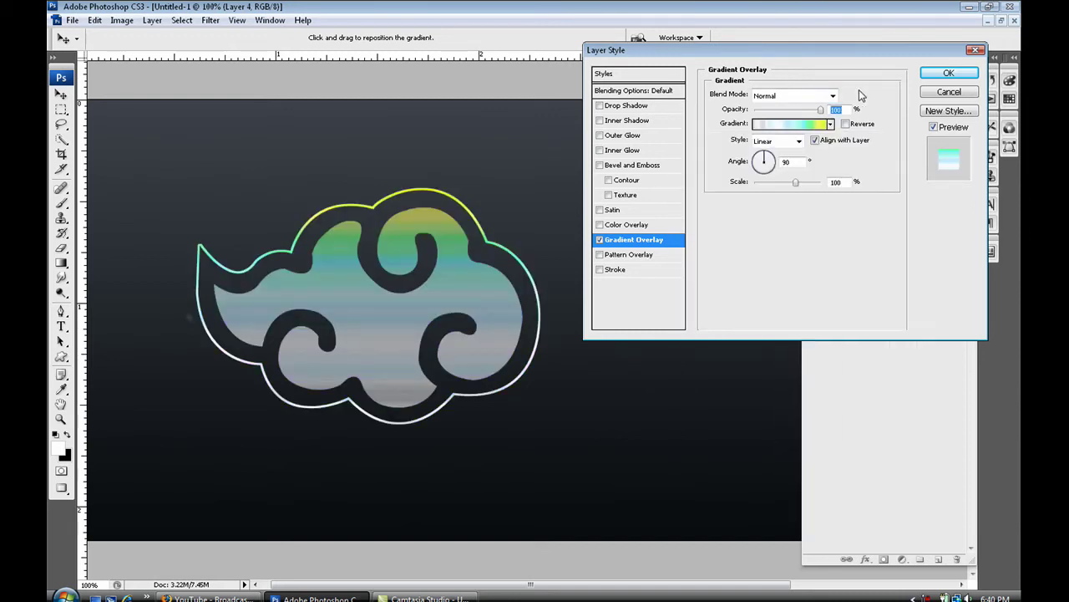
left_click(800, 142)
key("Down")
key("Down")
key("Return")
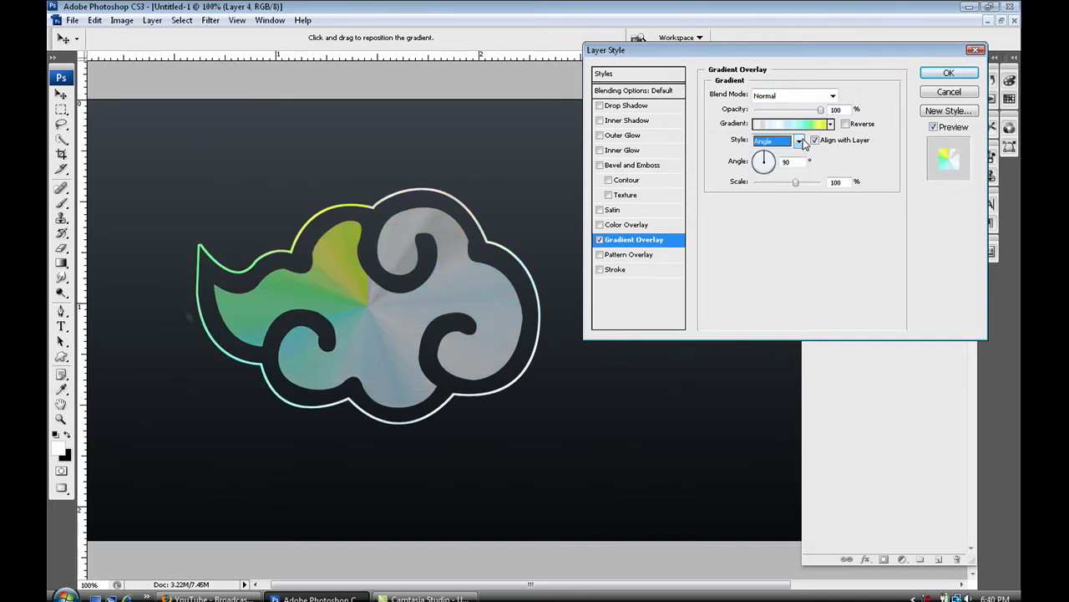
key("Down")
key("Down")
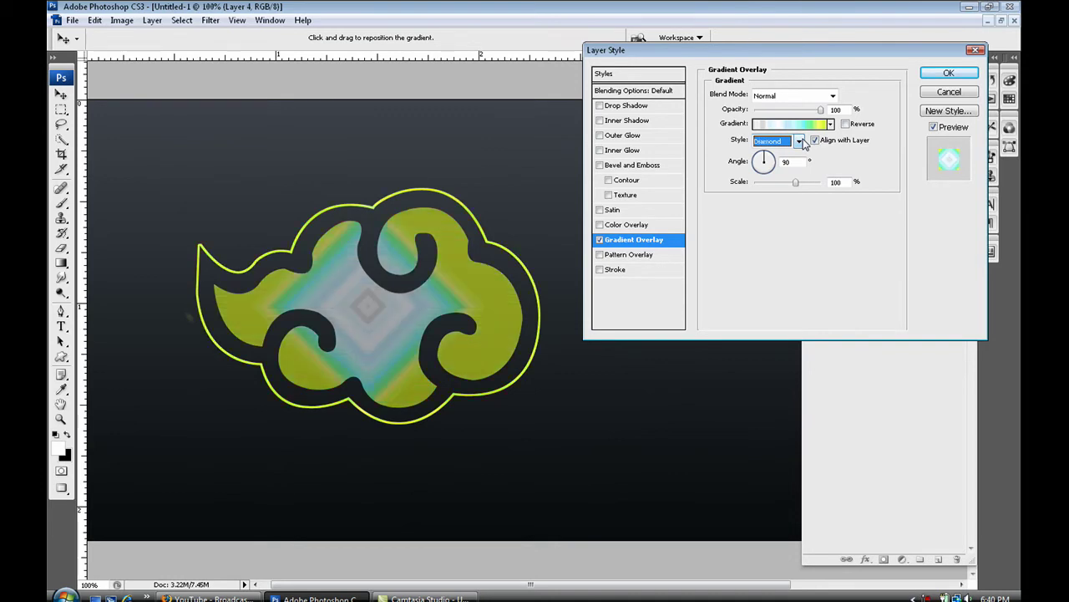
key("Up")
key("Up")
key("Up")
key("Up")
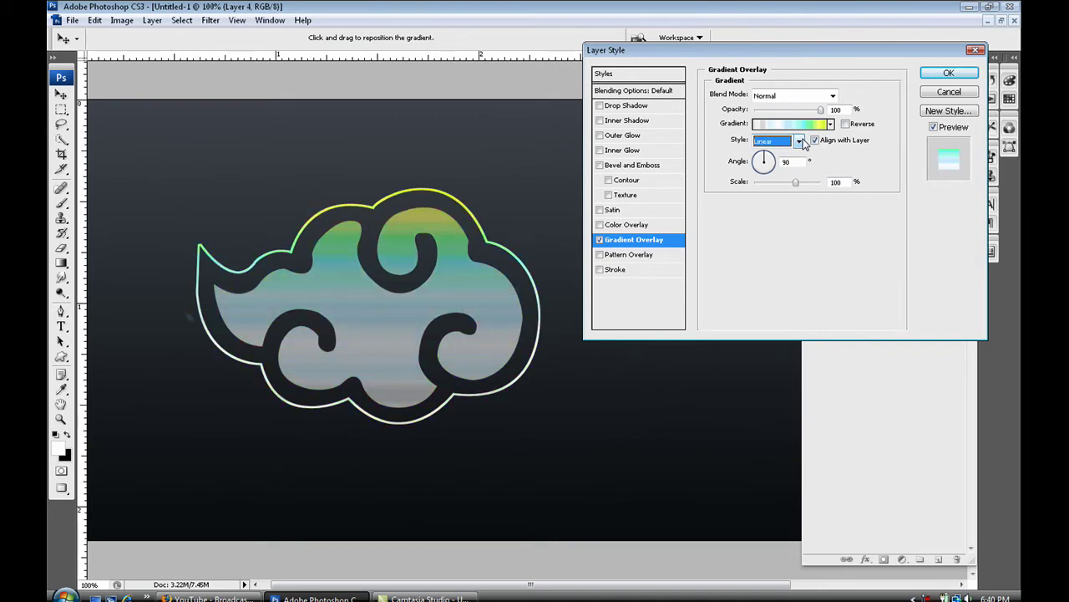
Choose the soft blue-to-pale-yellow gradient preset for the overlay.
left_click(831, 124)
left_click(758, 166)
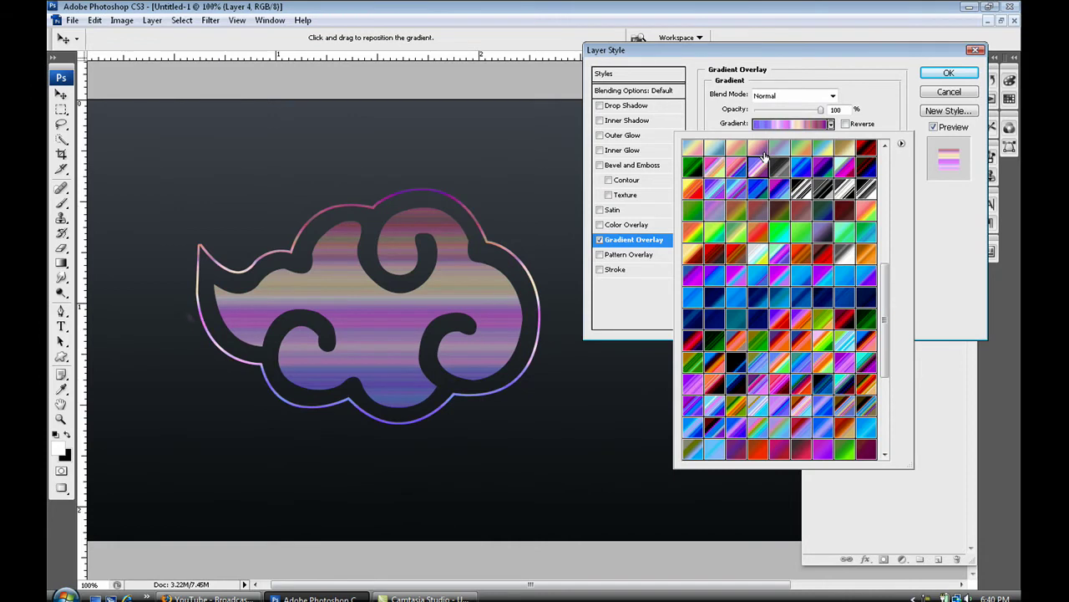
left_click(762, 154)
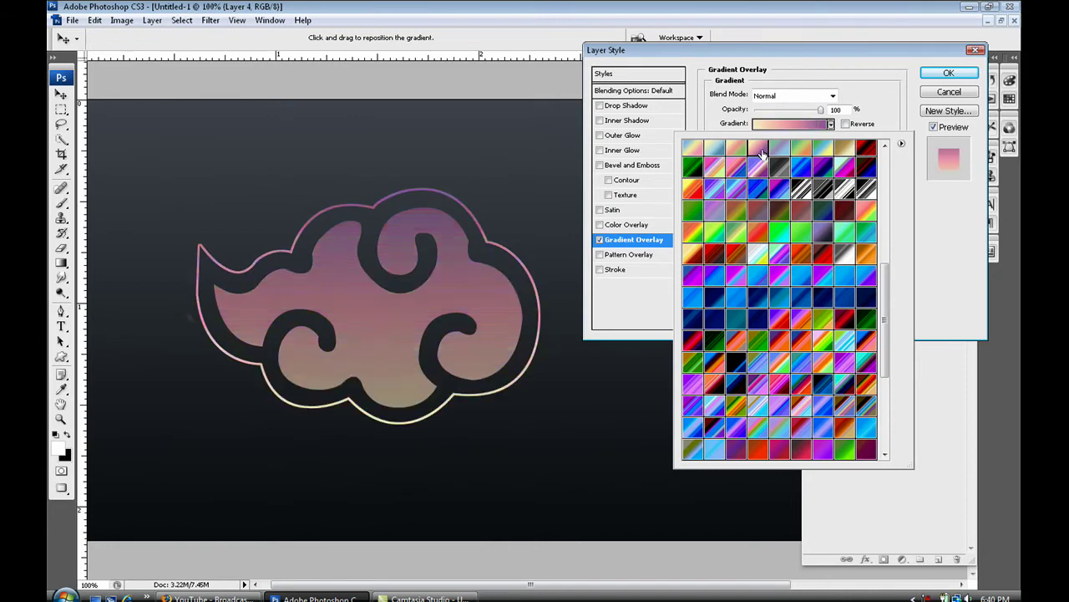
left_click(715, 148)
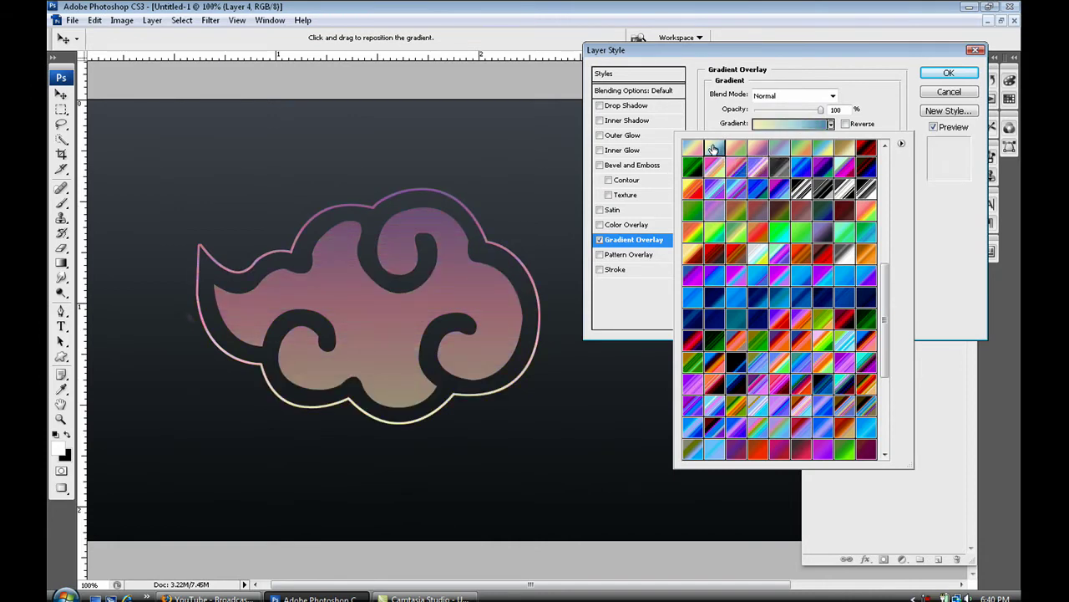
left_click(853, 106)
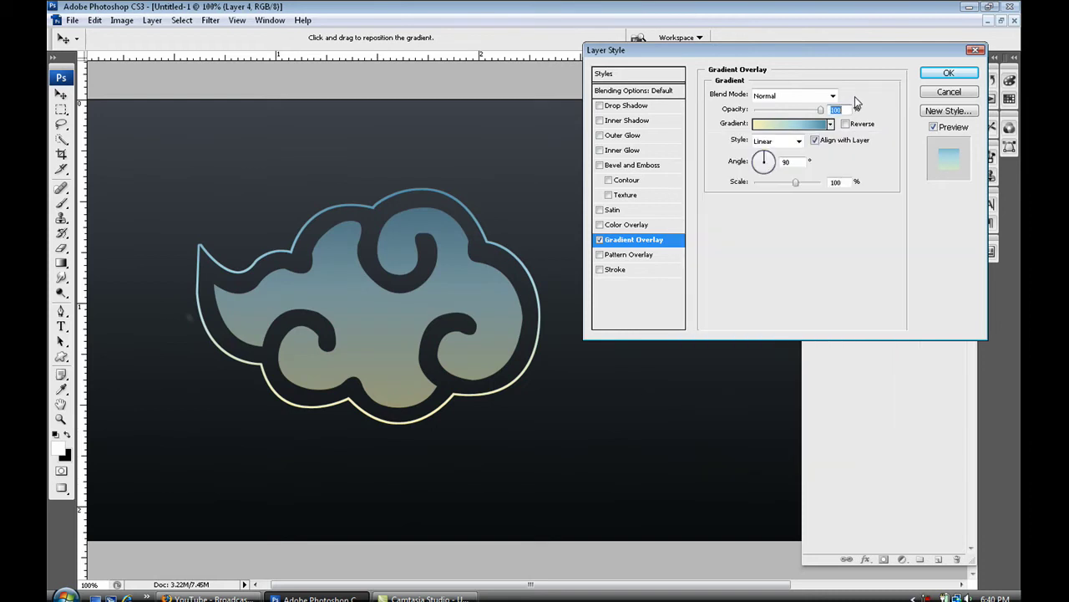
Enable Drop Shadow and Bevel and Emboss Texture (scale 100%, depth +100) on the cloud.
left_click(600, 106)
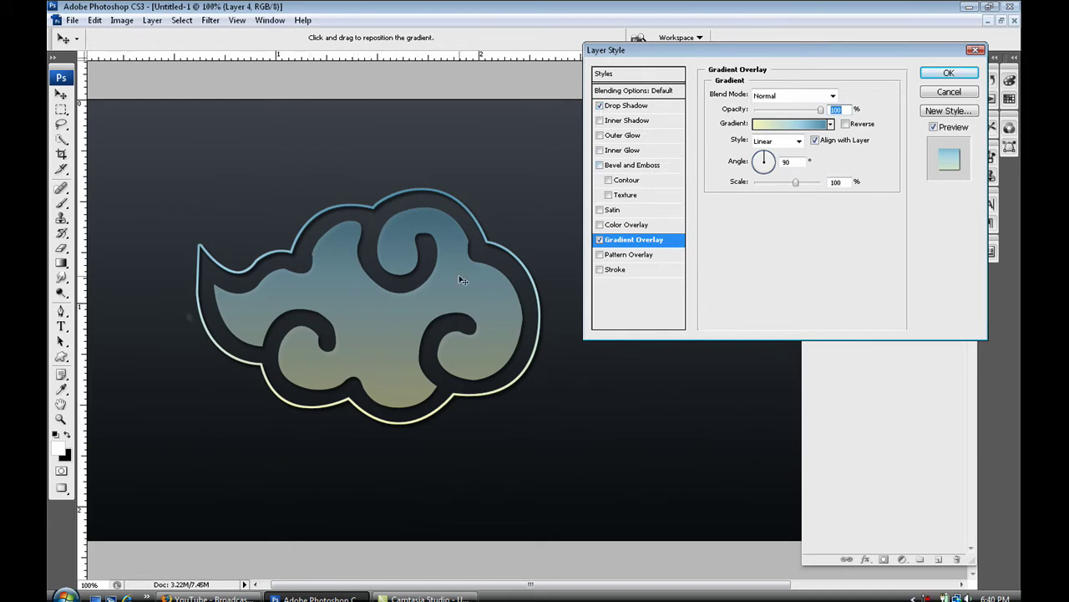
left_click(609, 195)
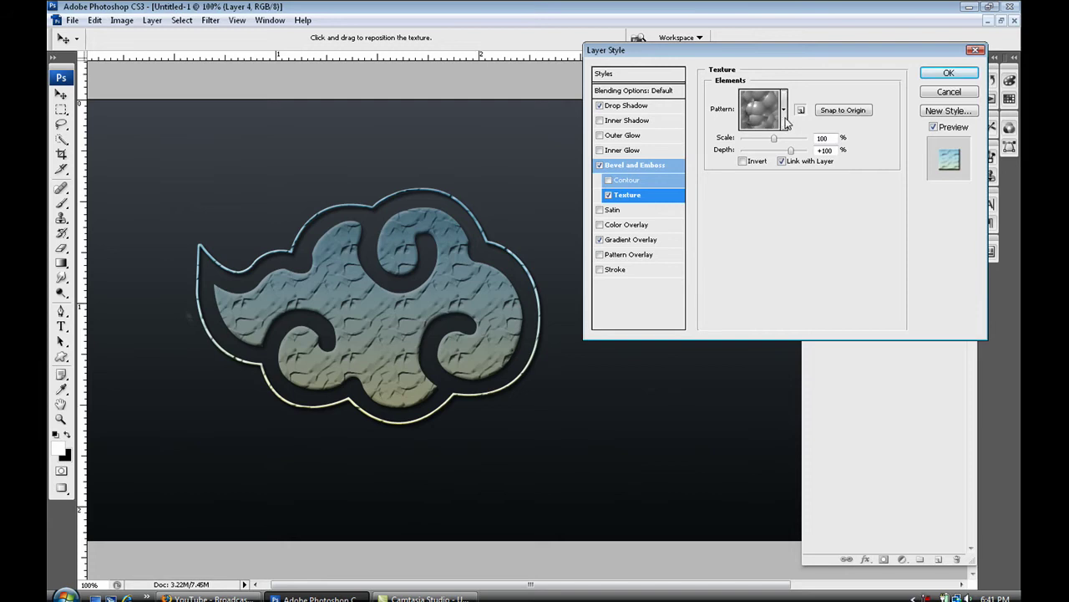
left_click(785, 119)
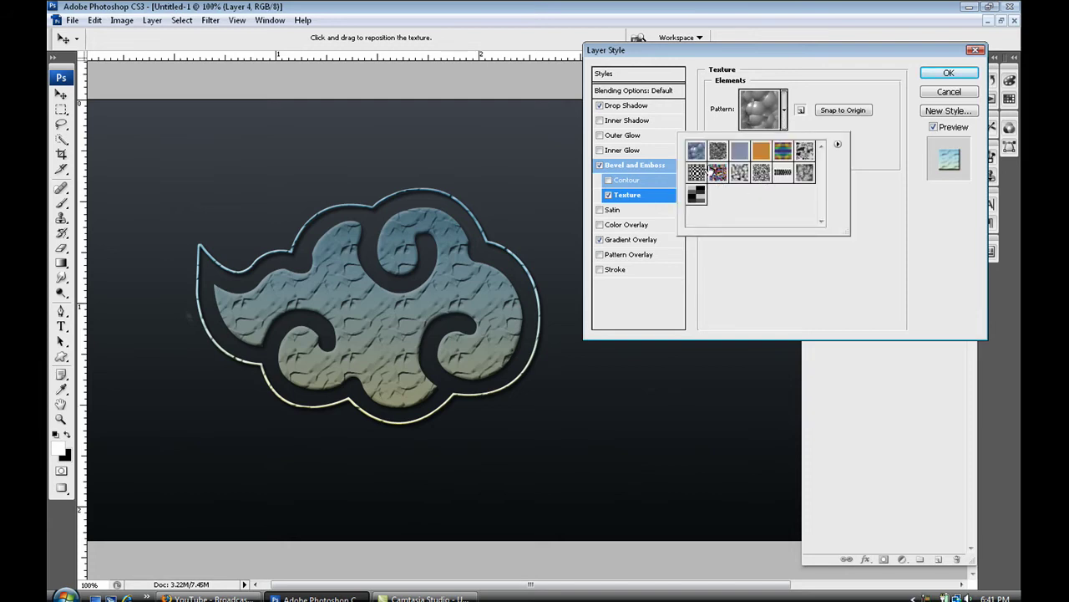
left_click(697, 194)
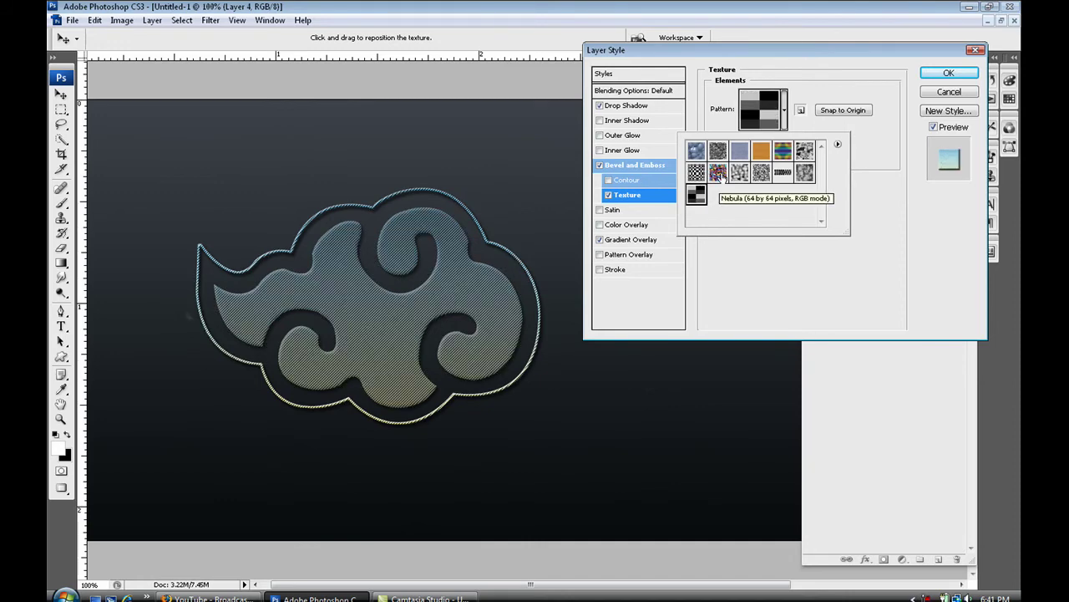
left_click(718, 173)
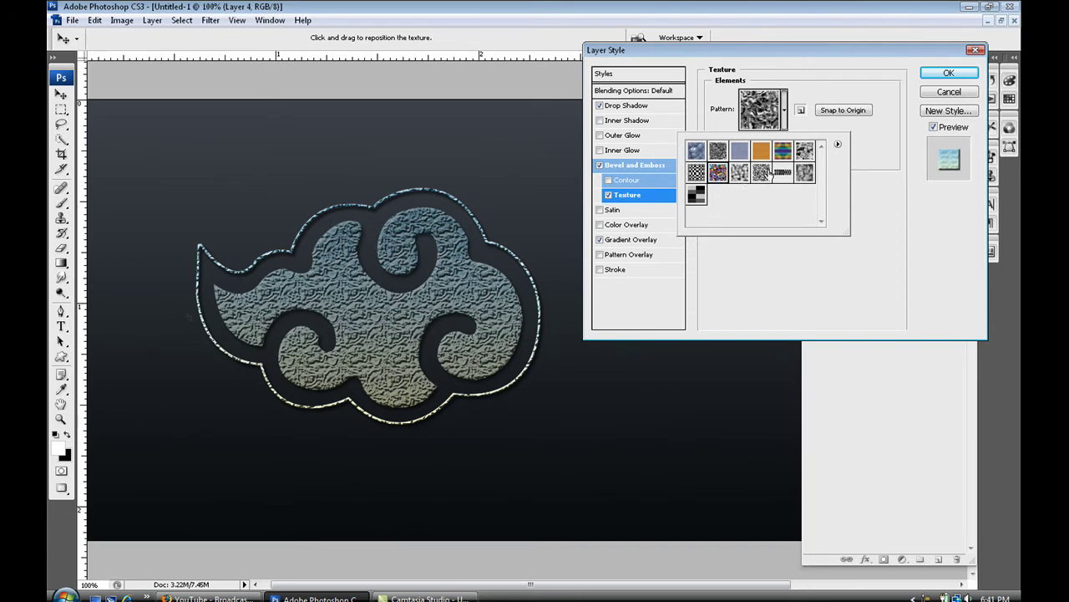
left_click(783, 152)
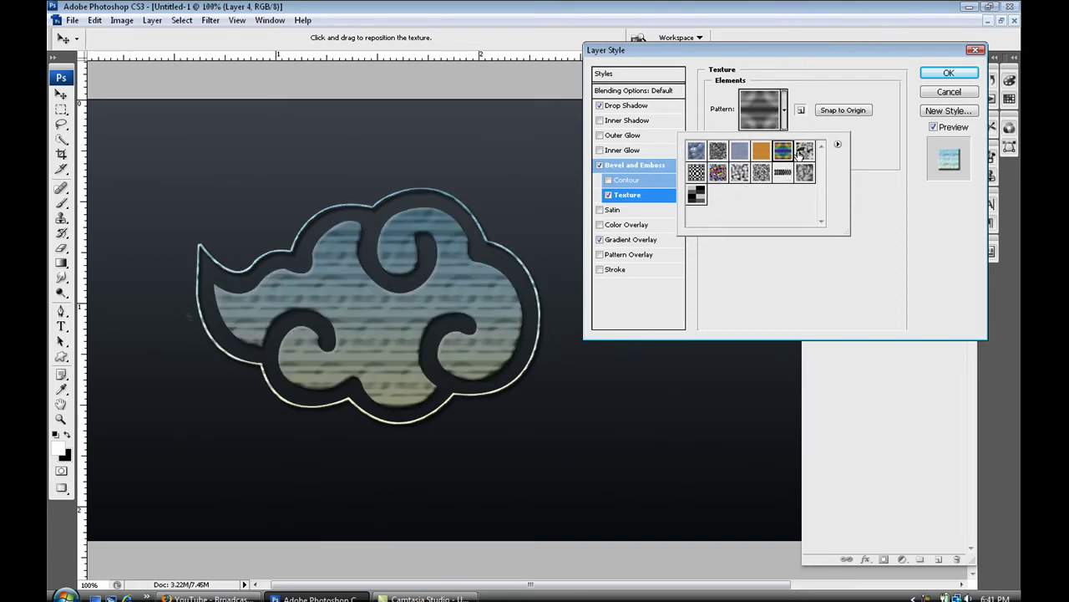
left_click(802, 153)
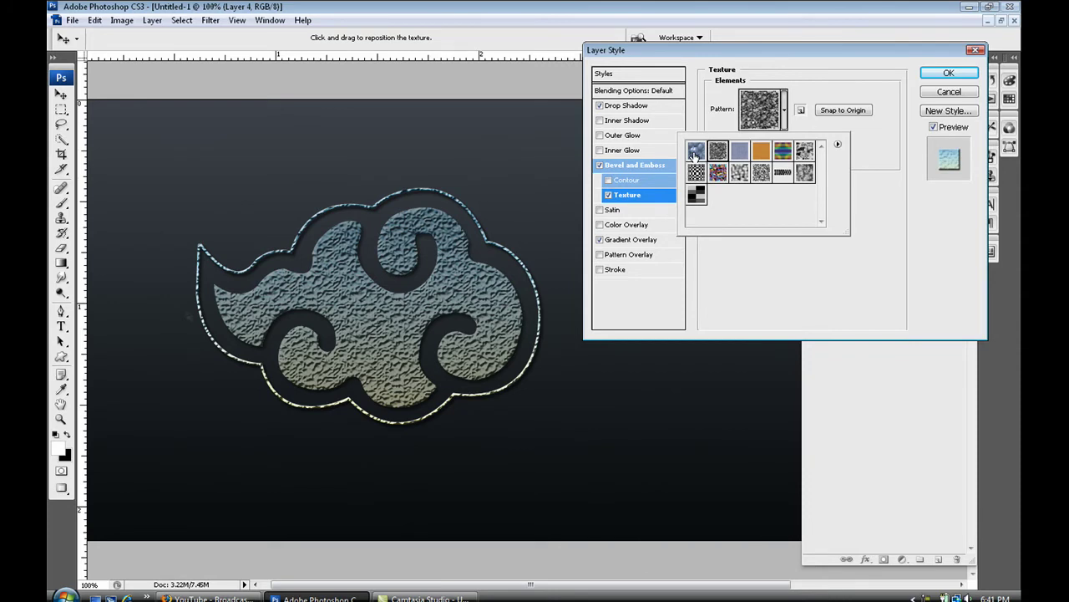
left_click(695, 153)
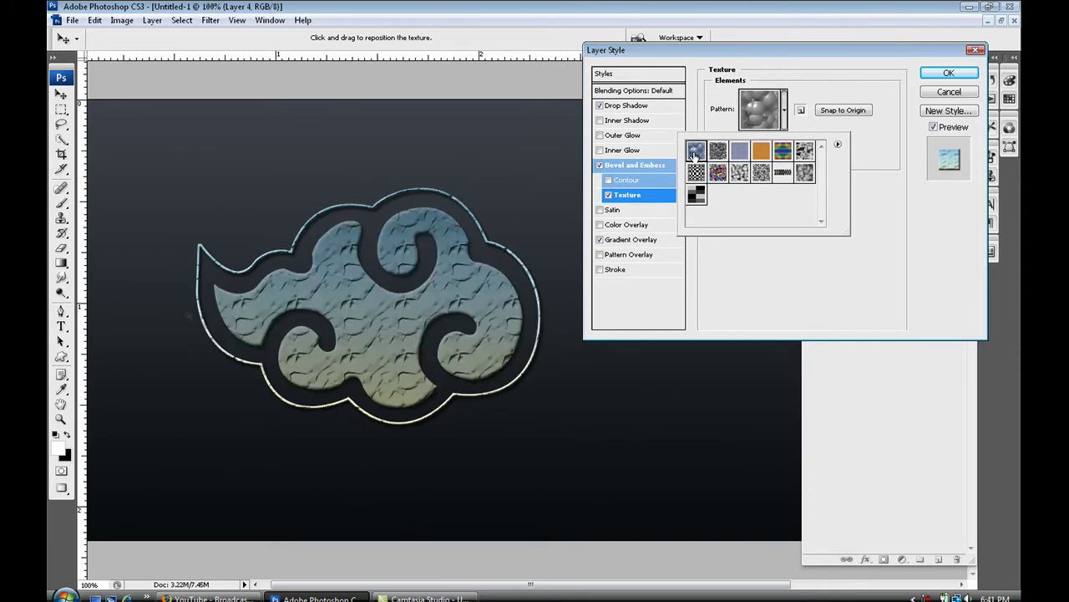
left_click(860, 84)
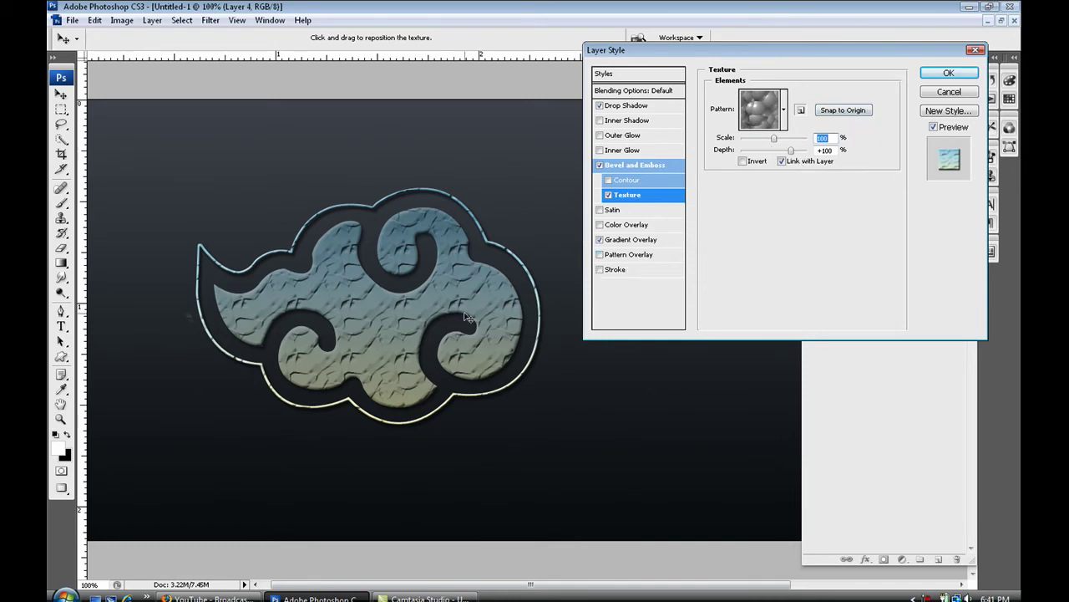
Save the cloud's layer effects as a new style named 'random'.
left_click(944, 114)
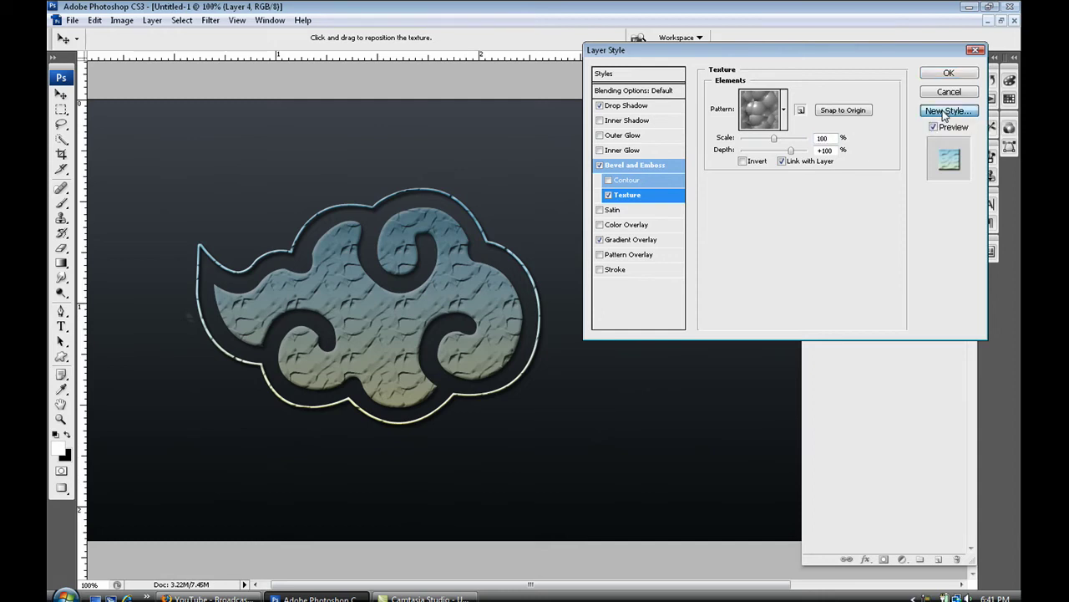
type("ra")
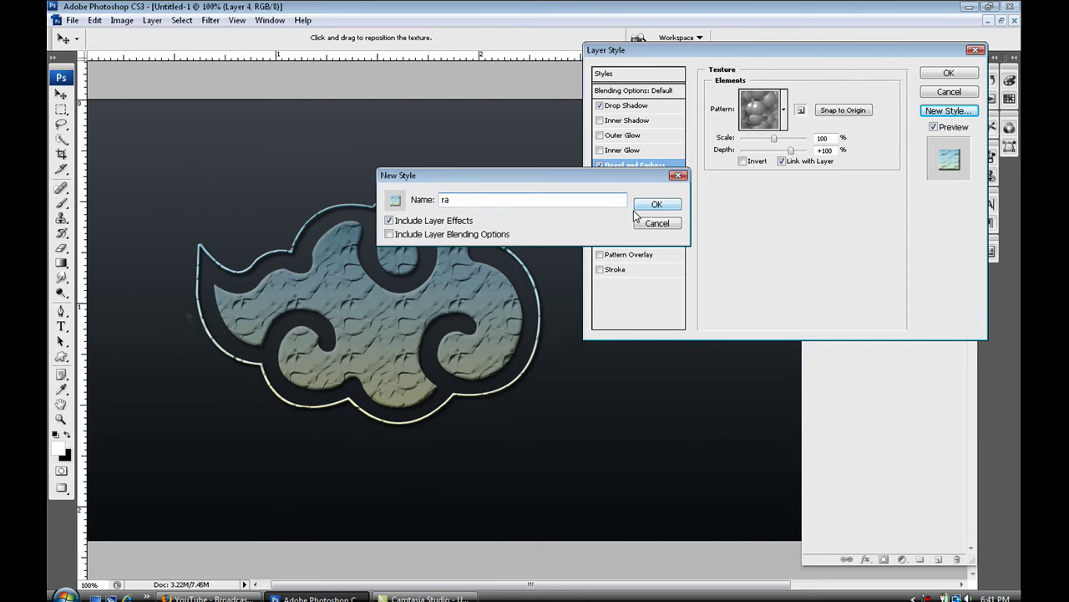
type("ndom")
left_click(657, 205)
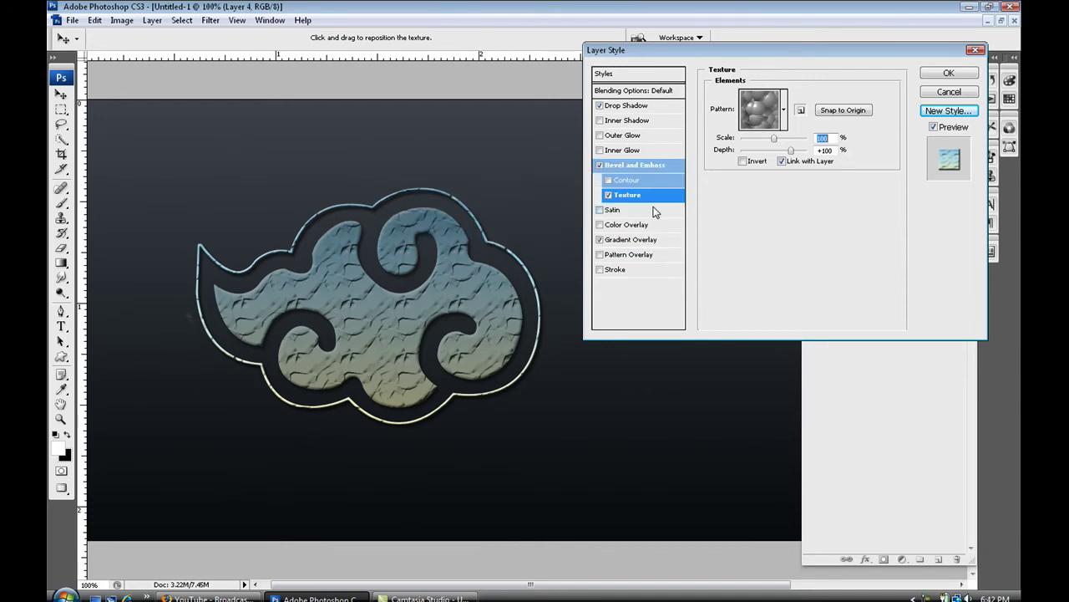
Apply the effects to the cloud layer, zoom out to 66.7%, and list the adjustment layers.
left_click(948, 74)
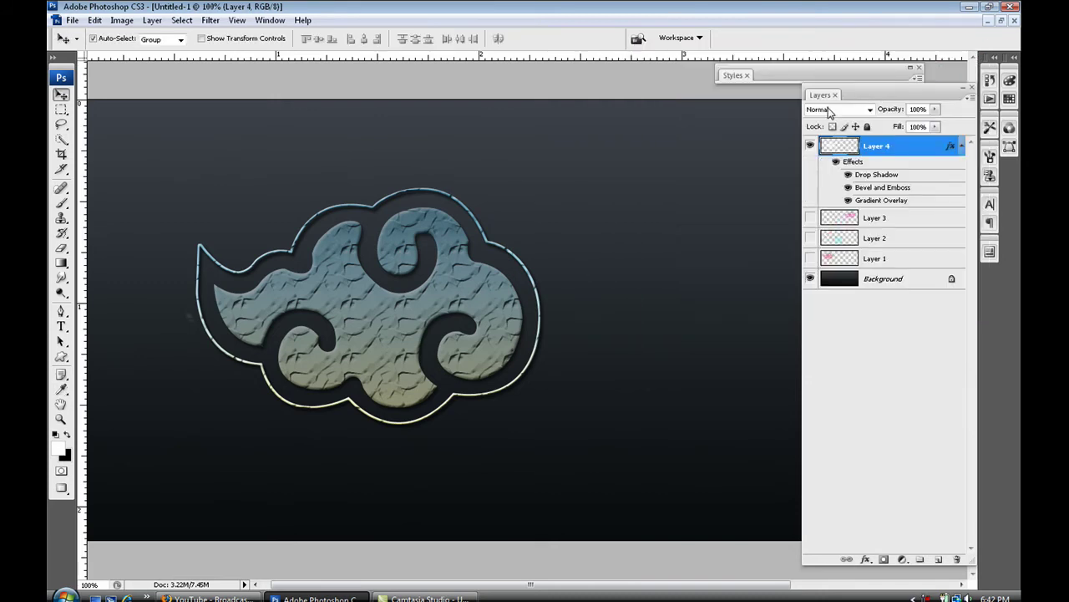
key("ctrl+minus")
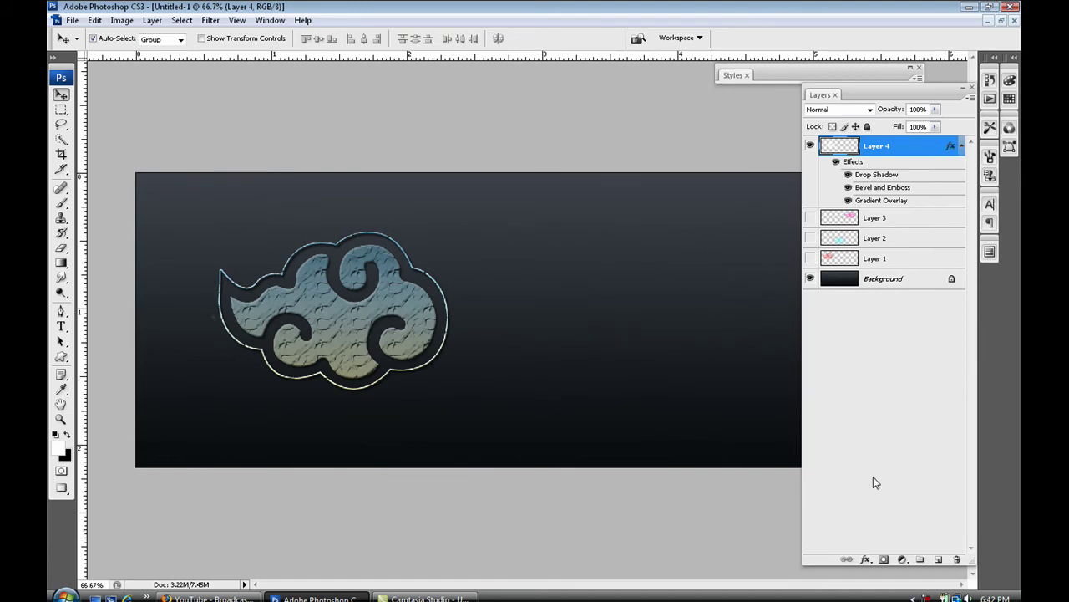
left_click(903, 560)
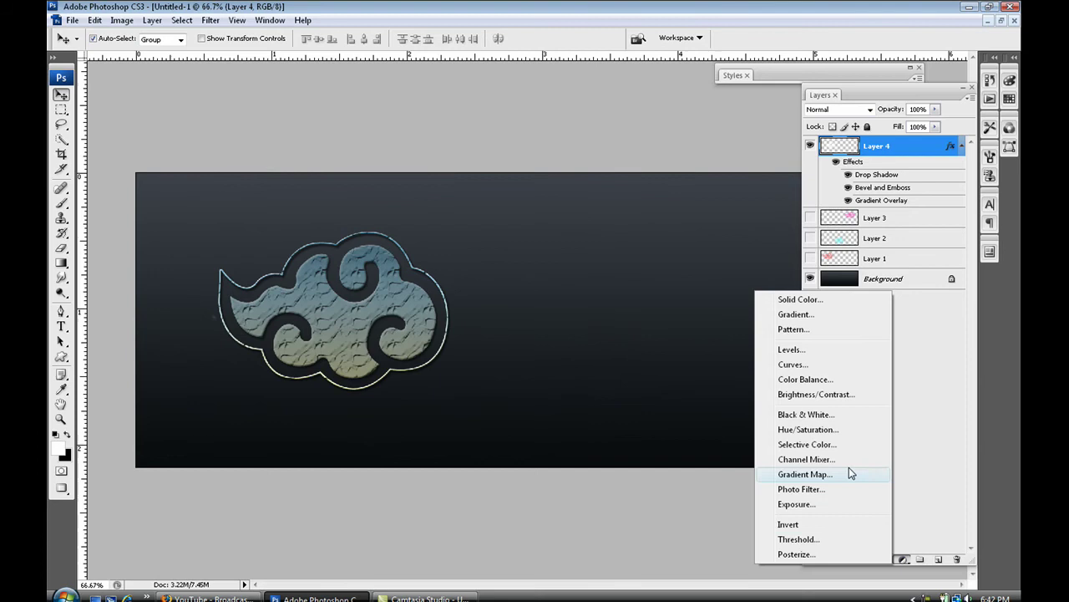
Add a colorizing Hue/Saturation adjustment layer with Saturation 90, tinting the banner and cloud red.
left_click(826, 431)
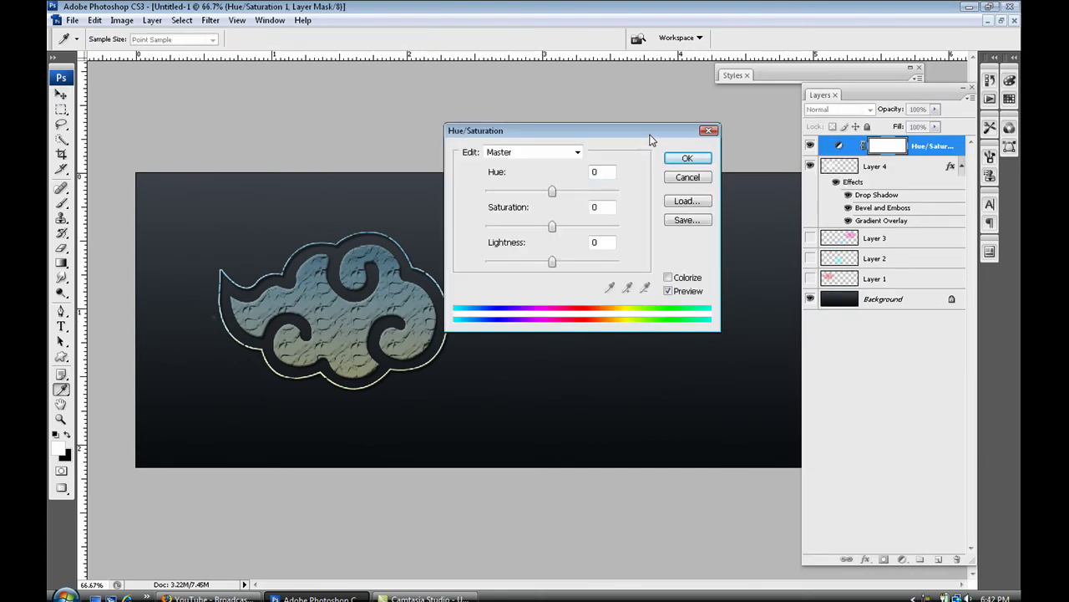
left_click_drag(650, 135, 697, 129)
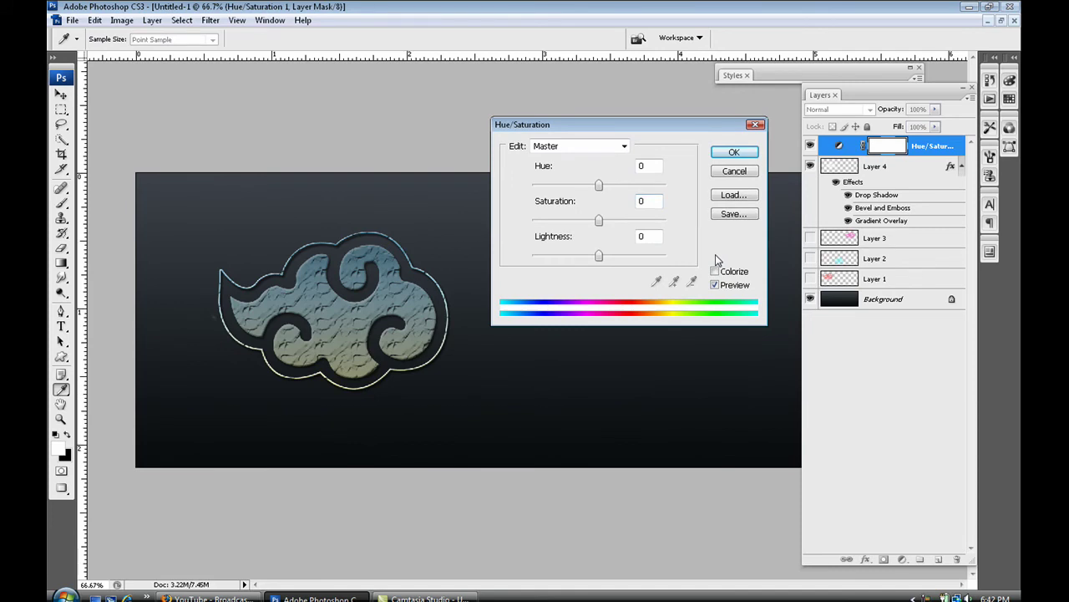
left_click_drag(598, 219, 624, 219)
left_click(715, 272)
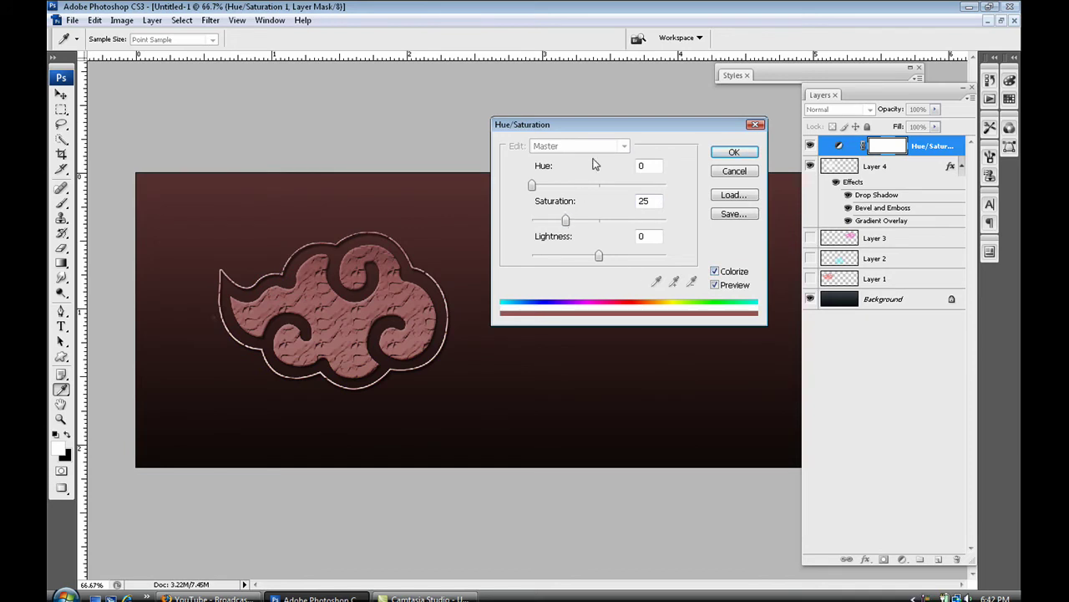
left_click_drag(655, 126, 622, 133)
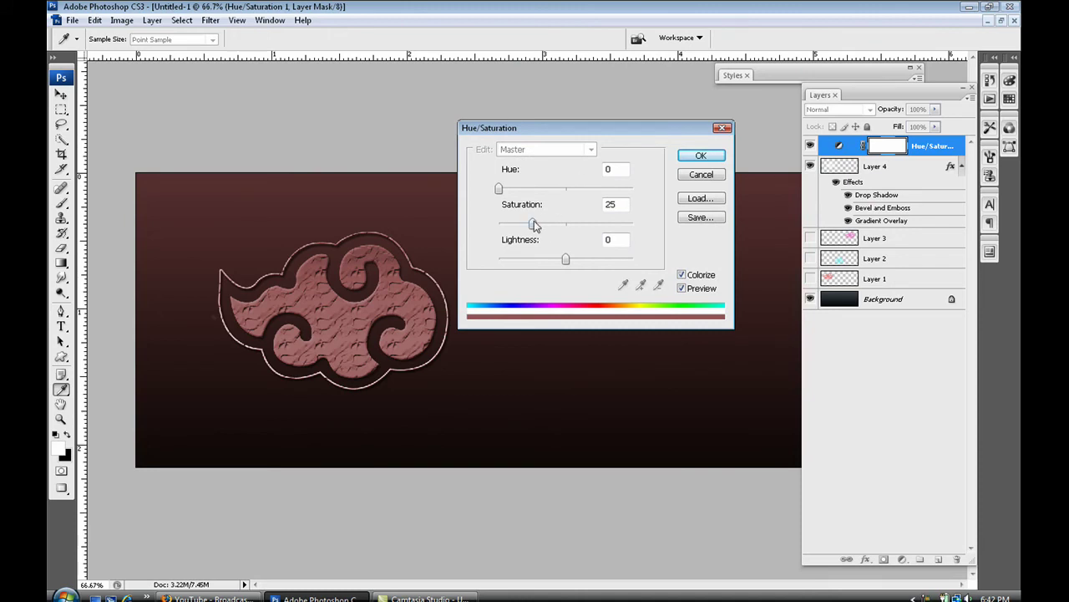
double_click(609, 205)
type("90")
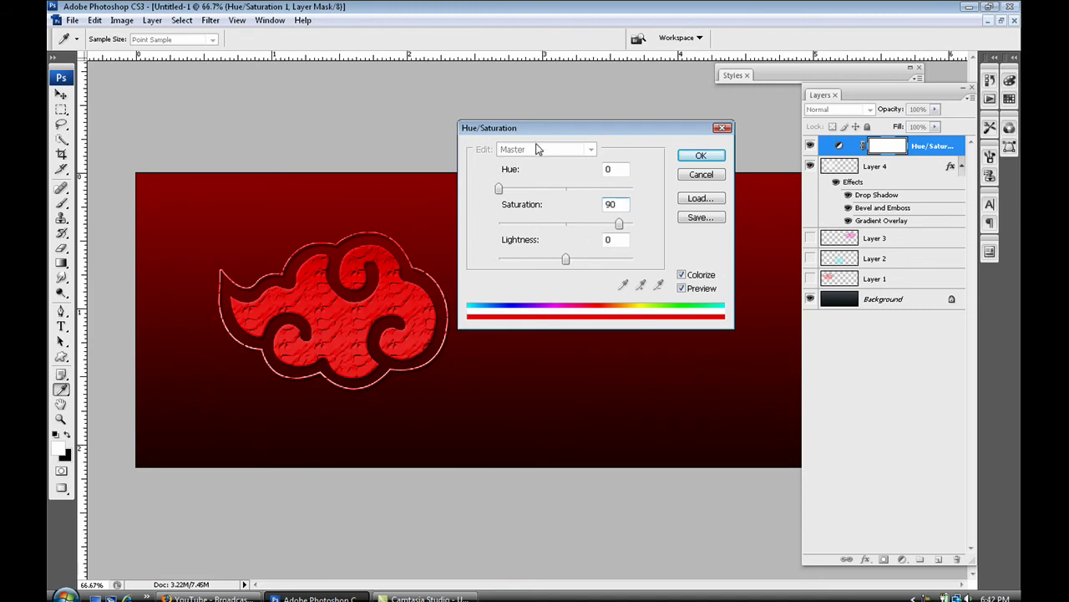
left_click_drag(554, 134, 567, 28)
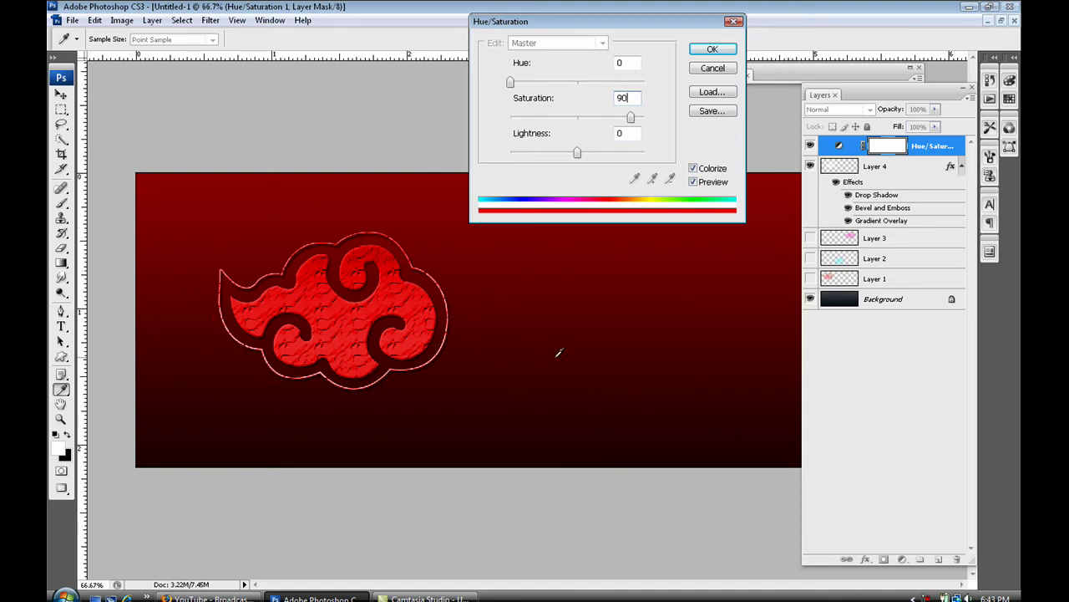
left_click(711, 49)
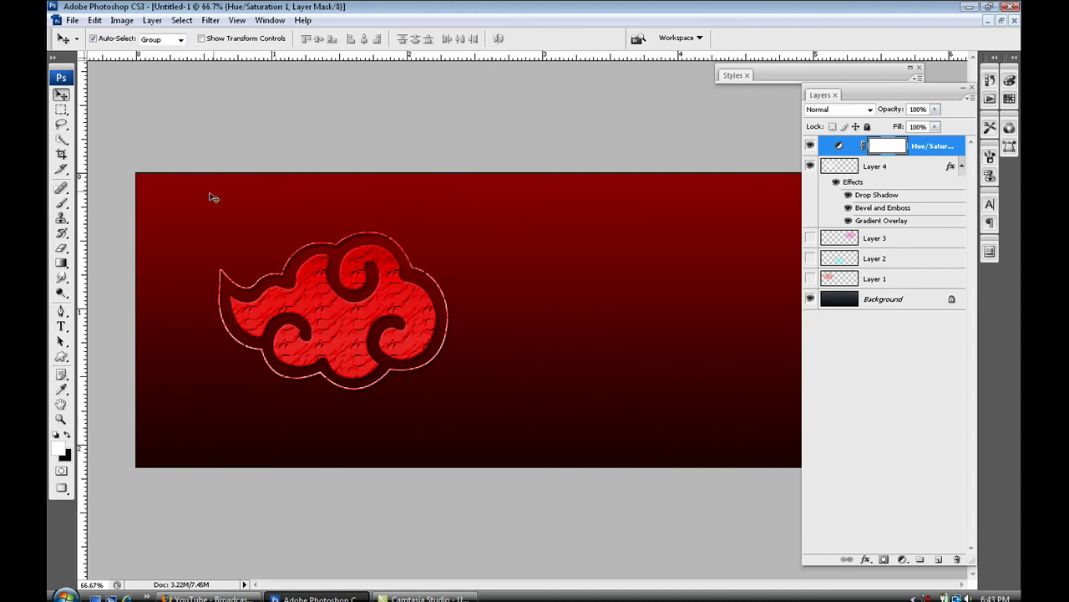
Type 'Adobe Flash' as a new text layer on the banner at 30 pt.
left_click(61, 326)
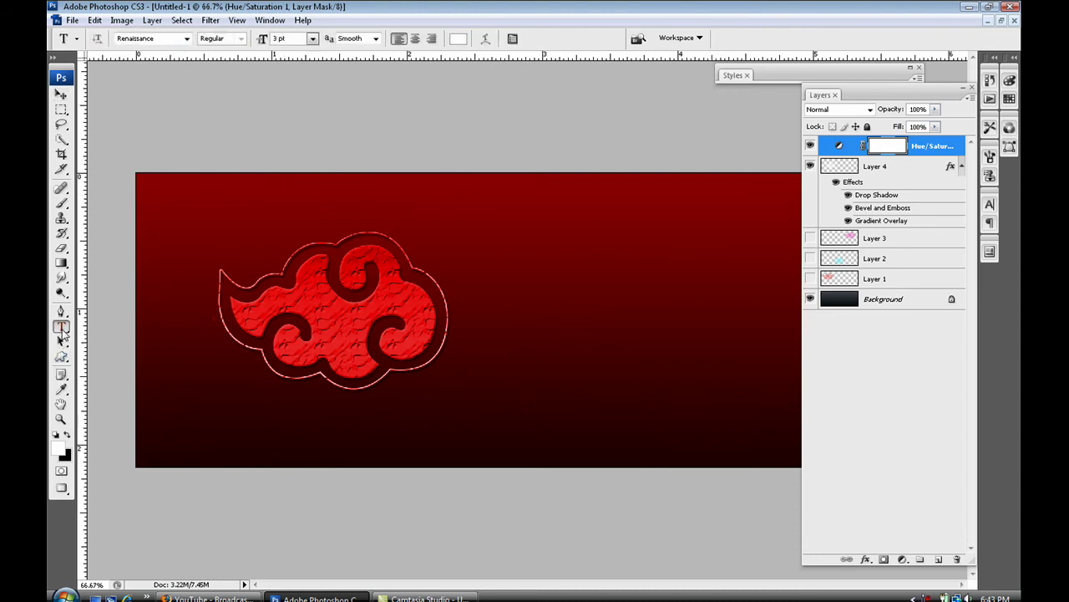
left_click(485, 276)
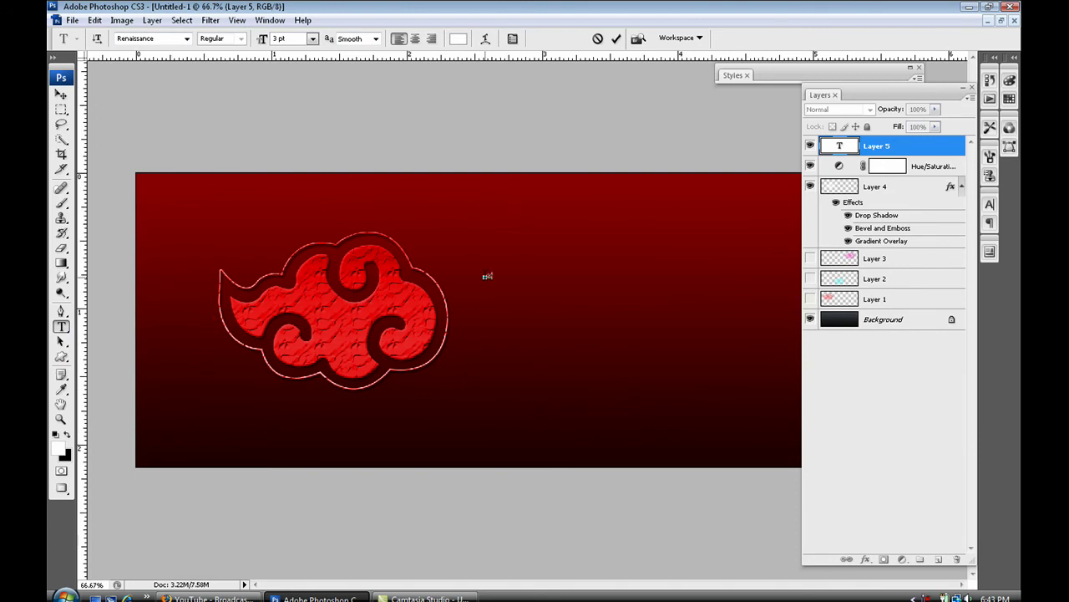
type("uki")
left_click_drag(511, 274, 483, 276)
left_click(312, 38)
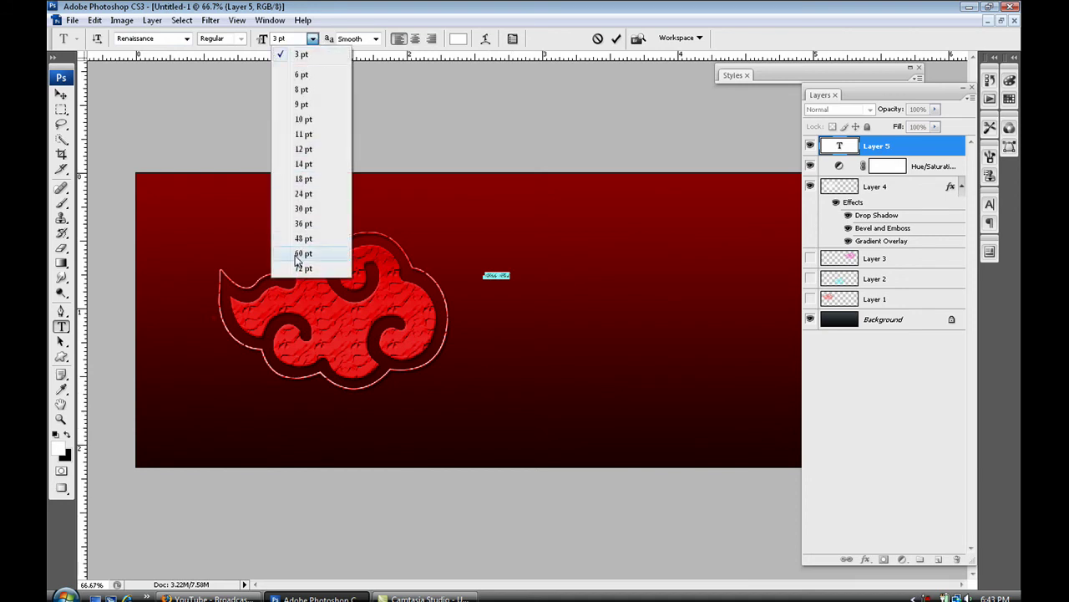
left_click(302, 208)
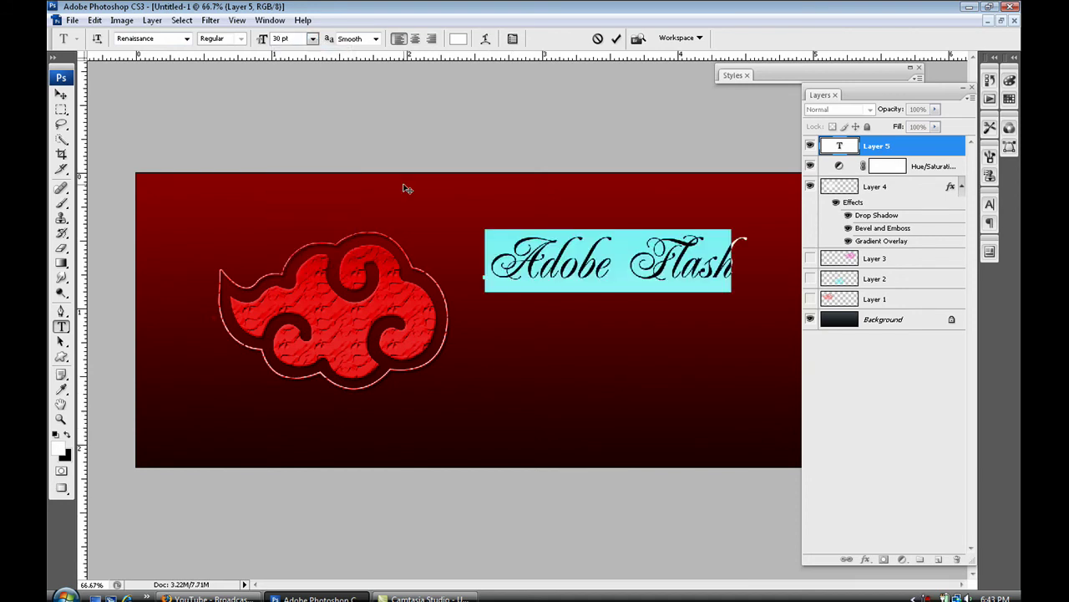
left_click(61, 94)
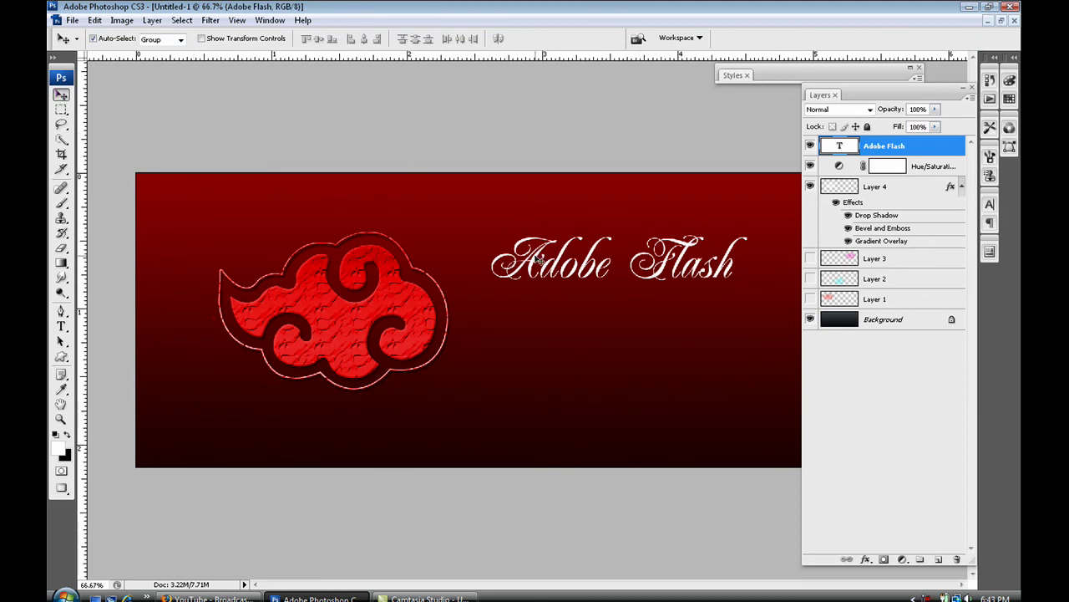
Move the red cloud to the lower right and the Adobe Flash text to the upper left.
scroll(538, 259, "up", 1)
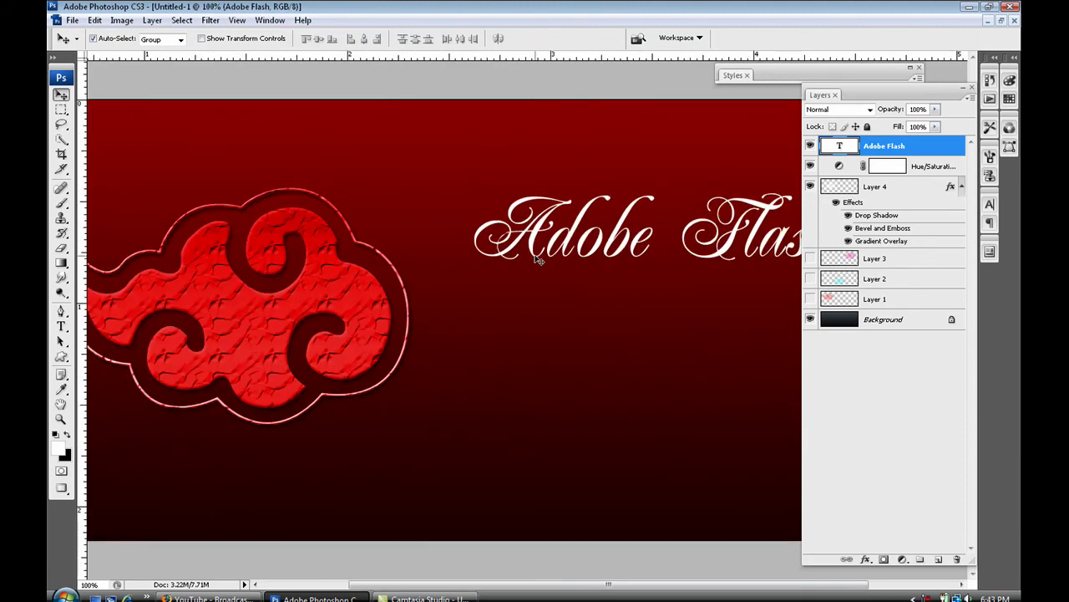
left_click_drag(539, 259, 420, 229)
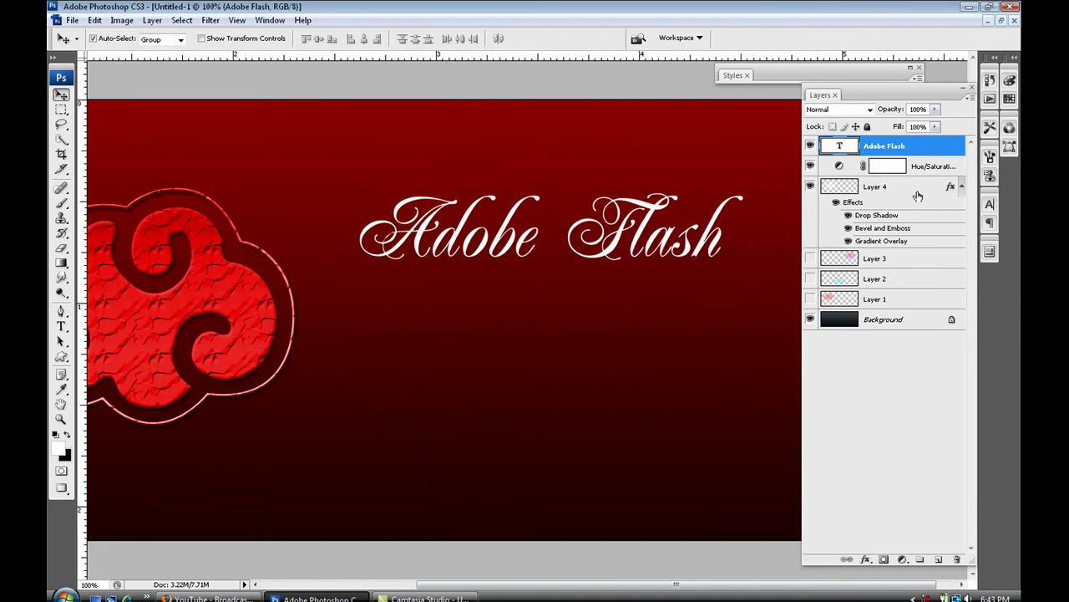
left_click(833, 184)
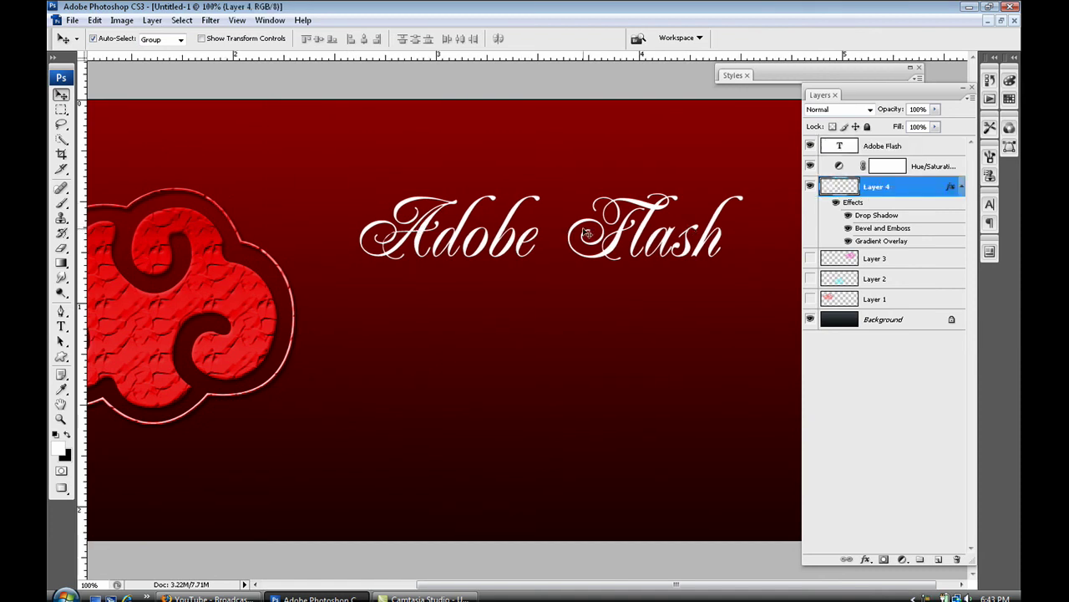
left_click_drag(173, 298, 640, 383)
left_click_drag(641, 240, 351, 222)
key("ctrl+minus")
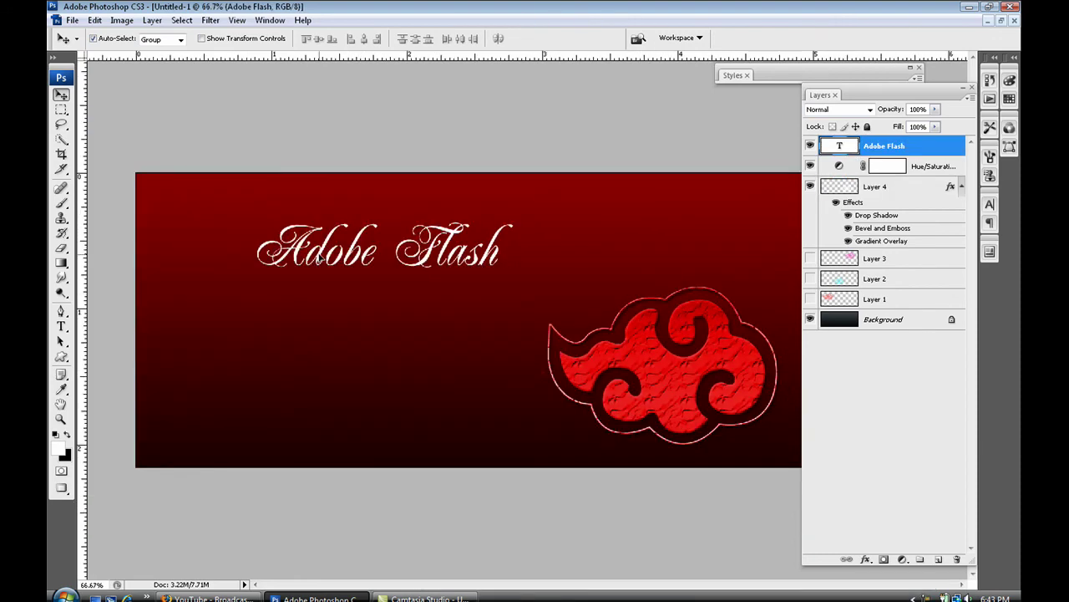
left_click_drag(317, 258, 236, 238)
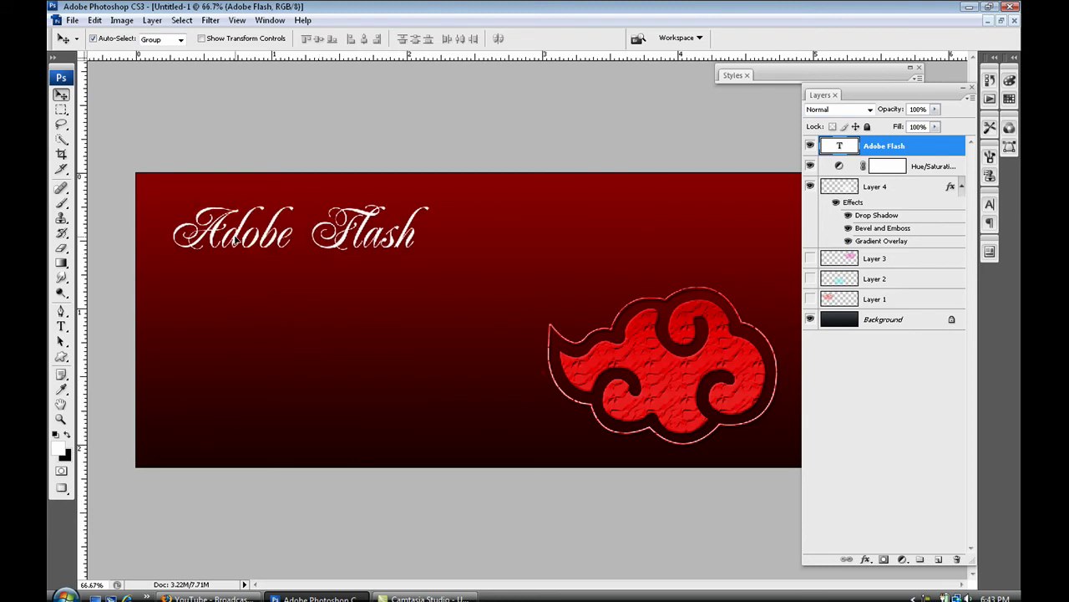
left_click(473, 243)
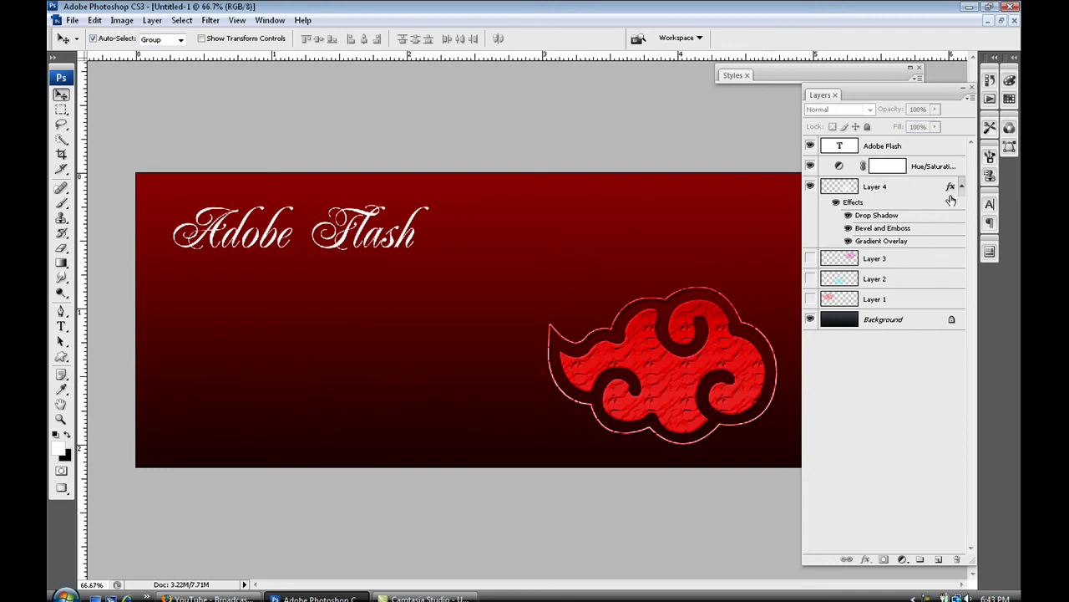
Apply the saved 'random' preset style from the Styles panel to the Adobe Flash text layer.
left_click(771, 74)
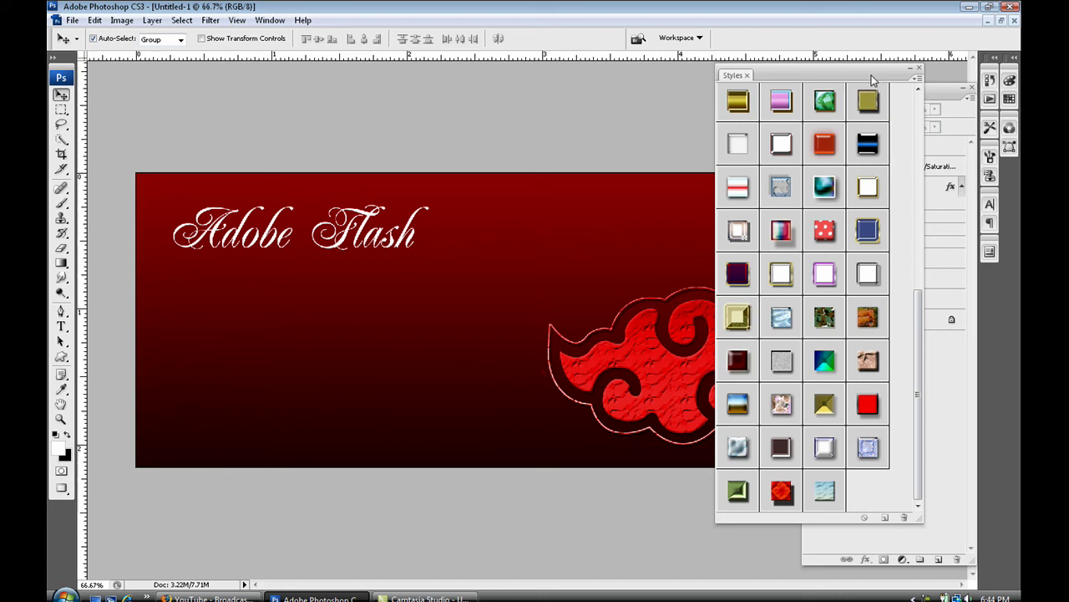
left_click_drag(873, 79, 760, 96)
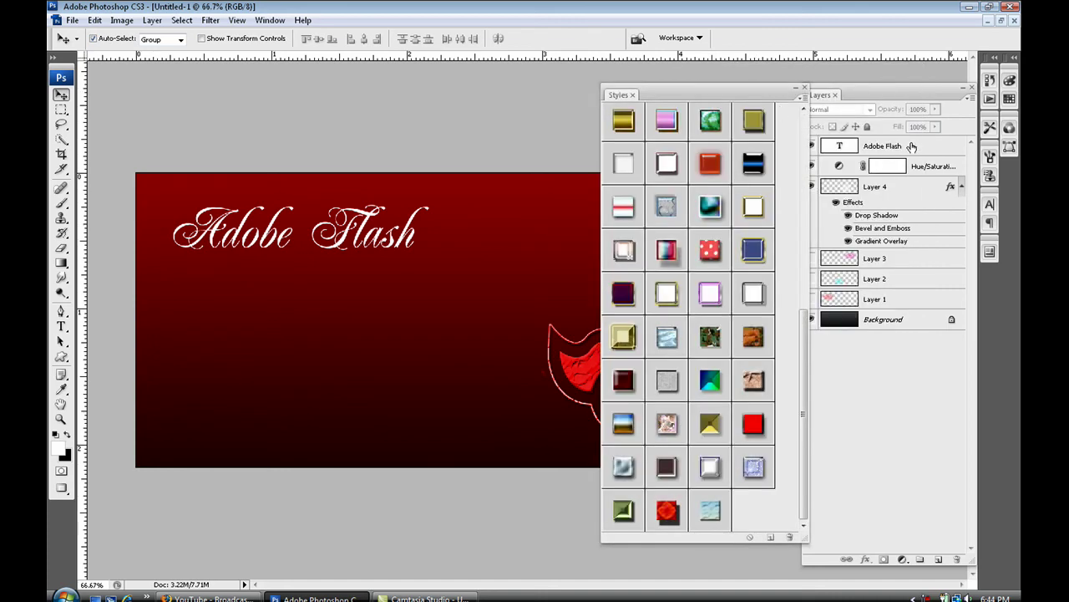
left_click(911, 147)
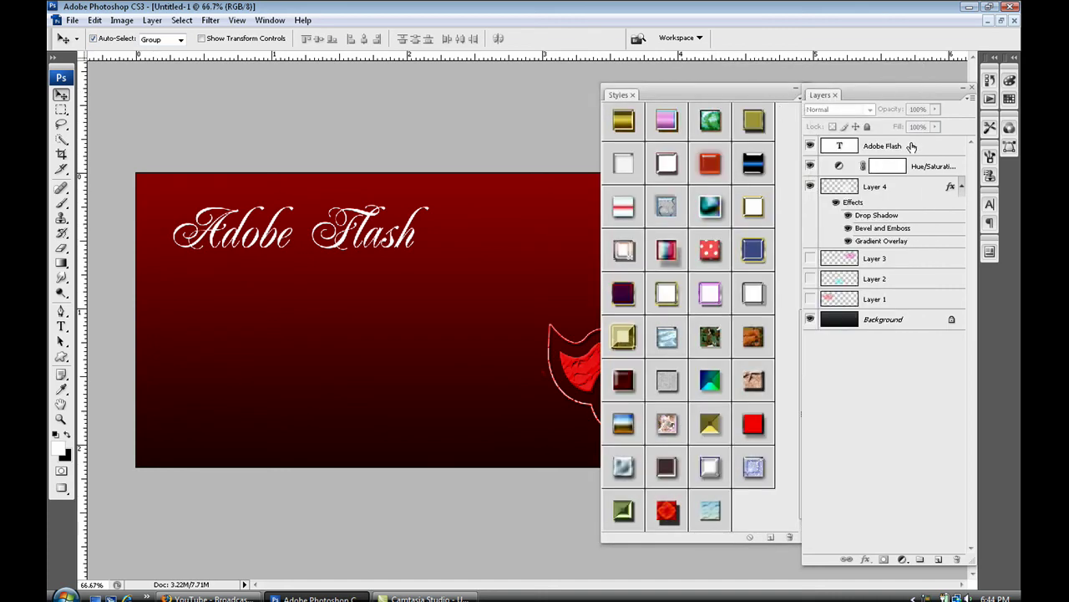
left_click(710, 512)
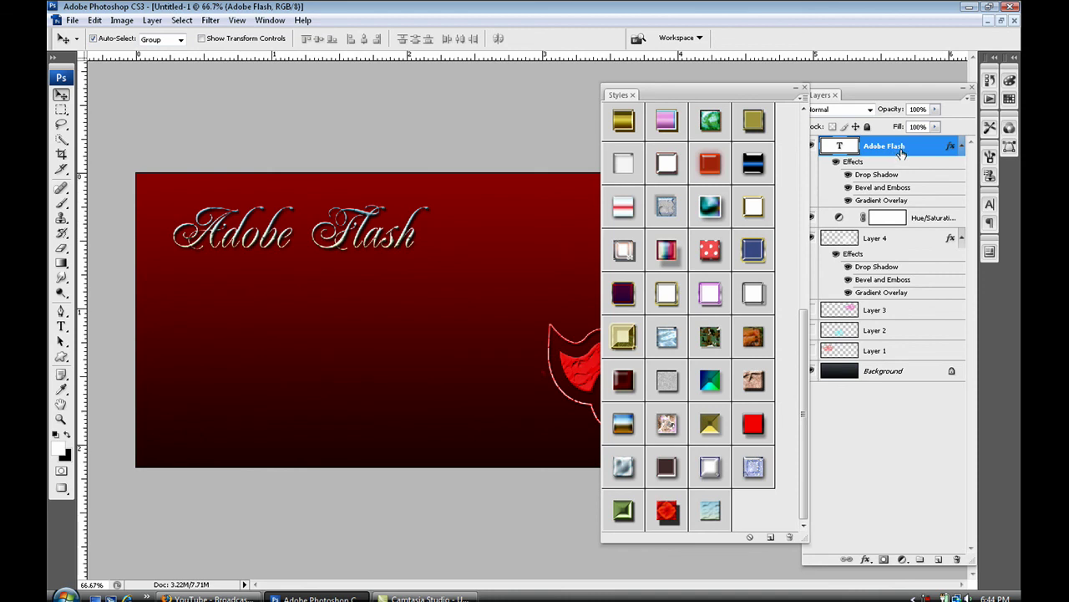
Drop Gradient Overlay and Bevel and Emboss, increase the drop shadow distance, and collapse the Styles and Layers panels.
double_click(948, 147)
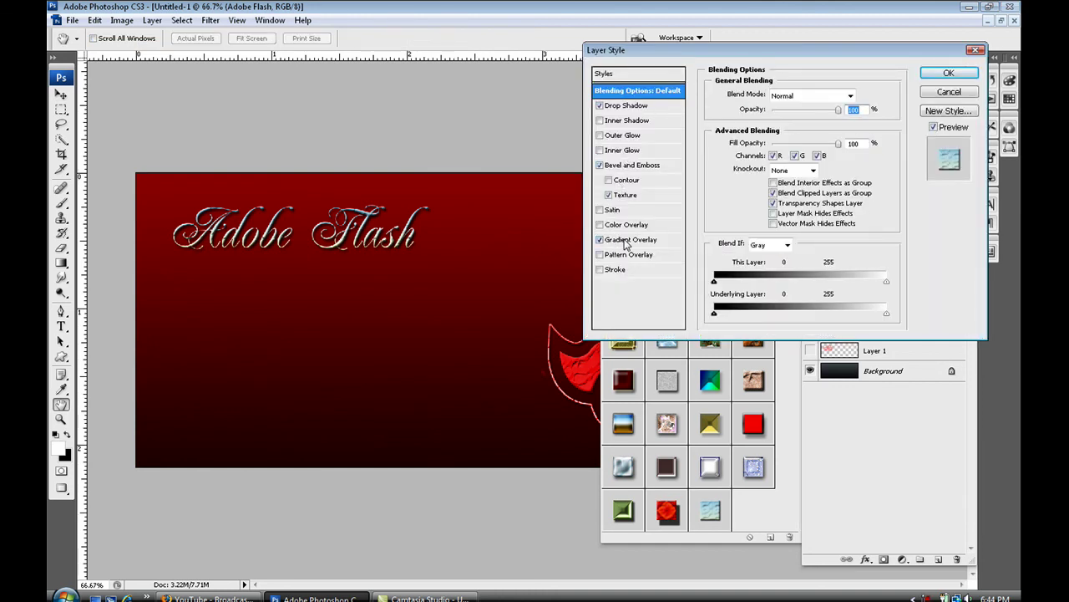
left_click(599, 239)
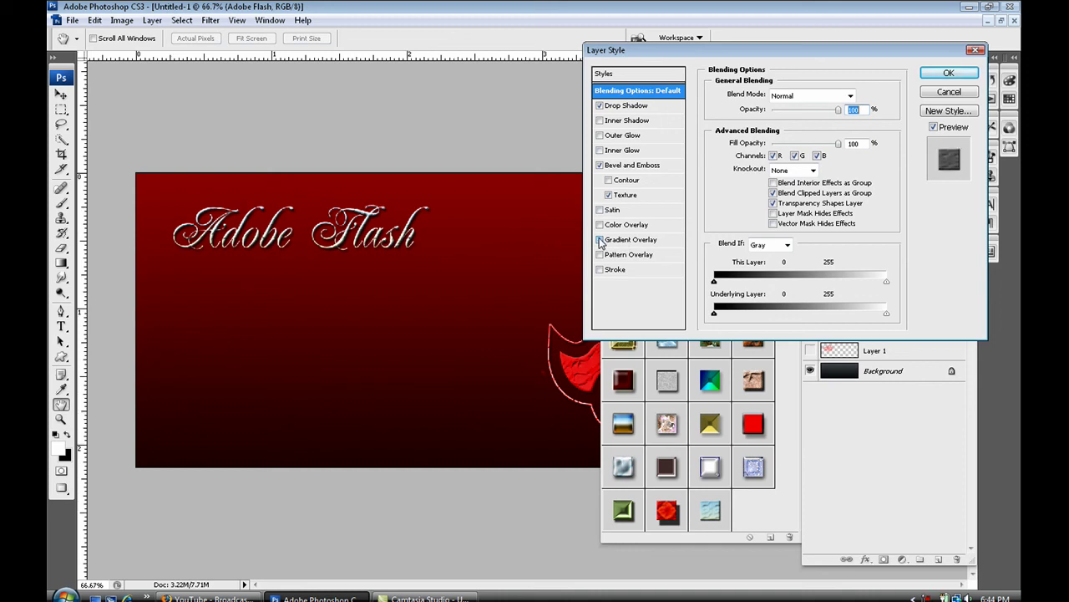
left_click(600, 166)
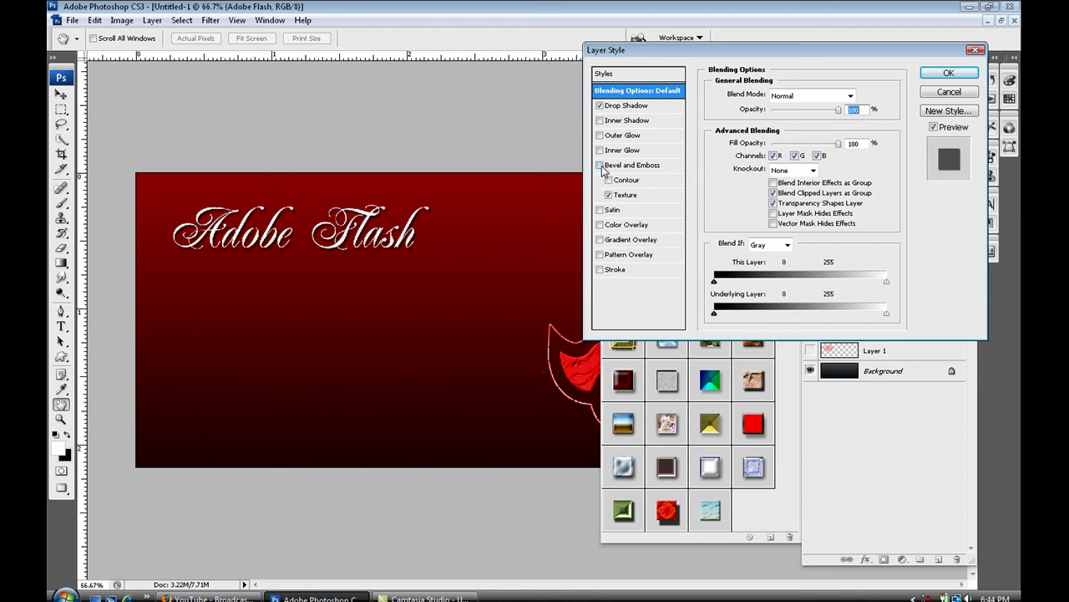
left_click(625, 106)
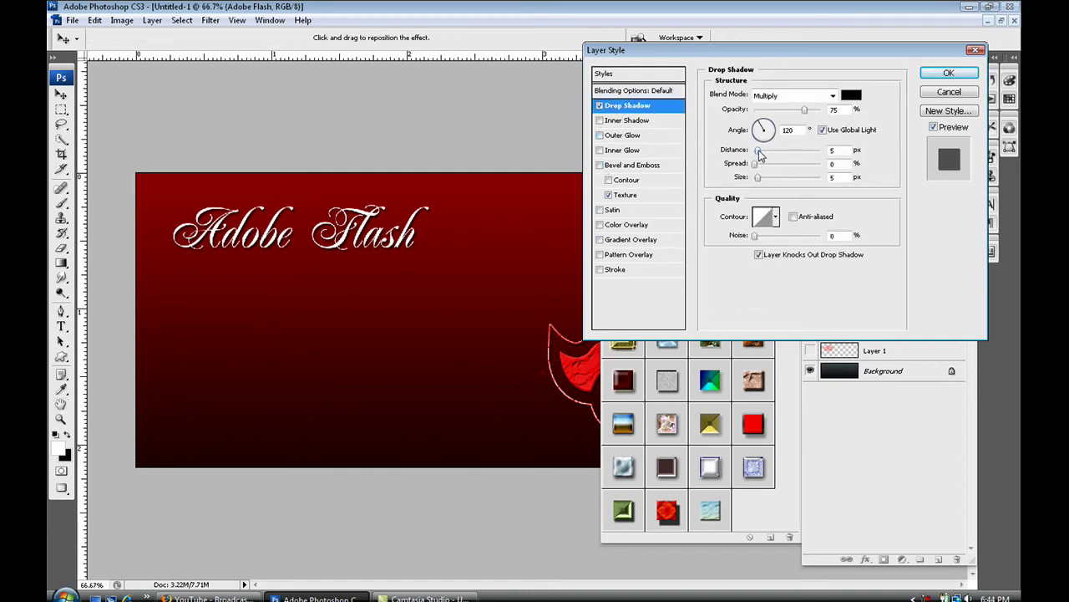
left_click_drag(758, 151, 770, 153)
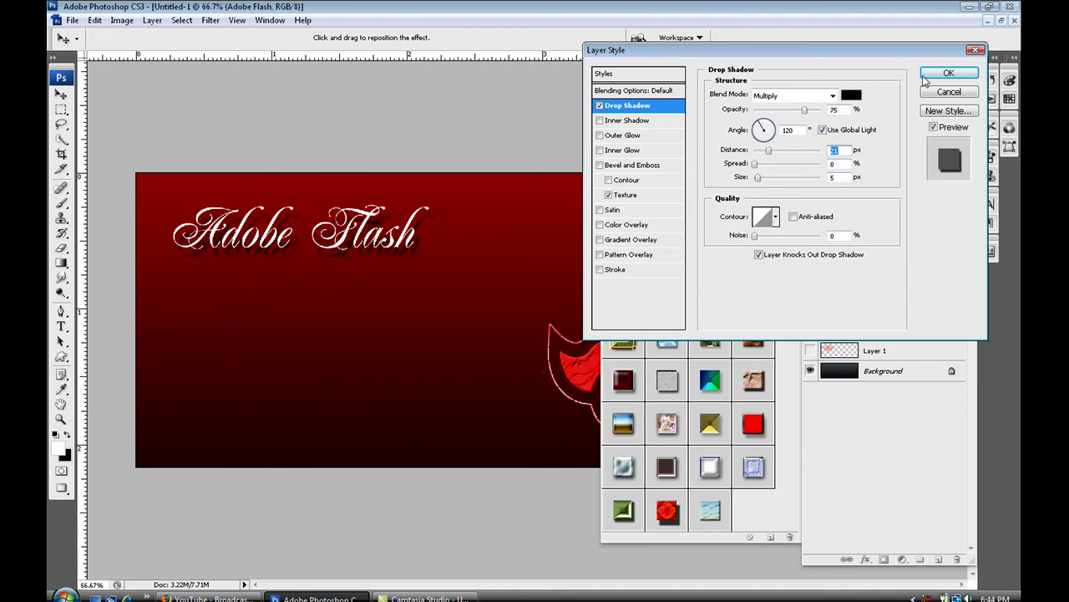
left_click(949, 74)
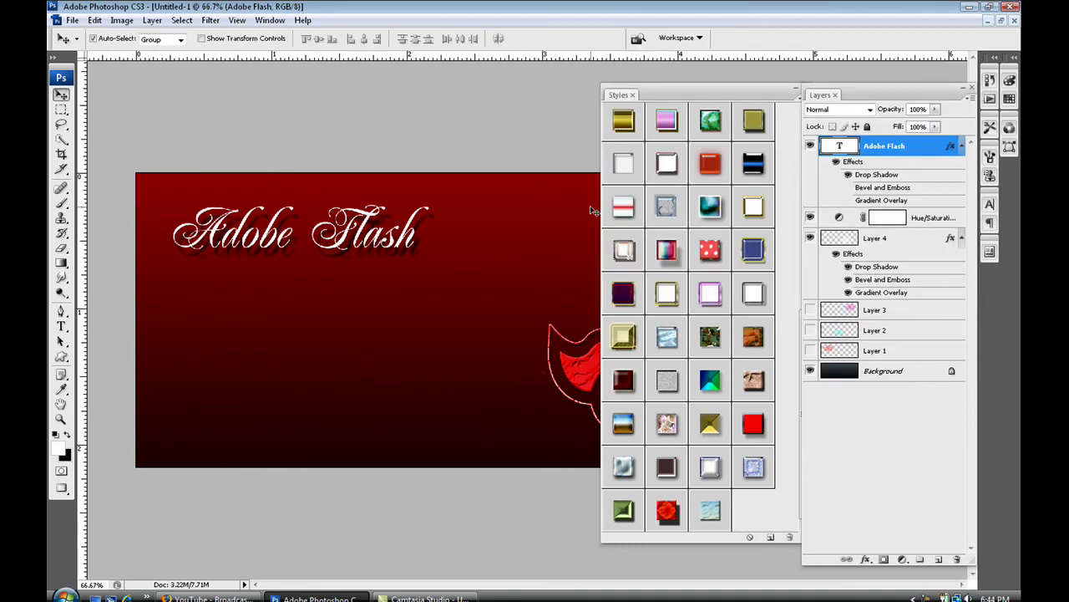
double_click(767, 94)
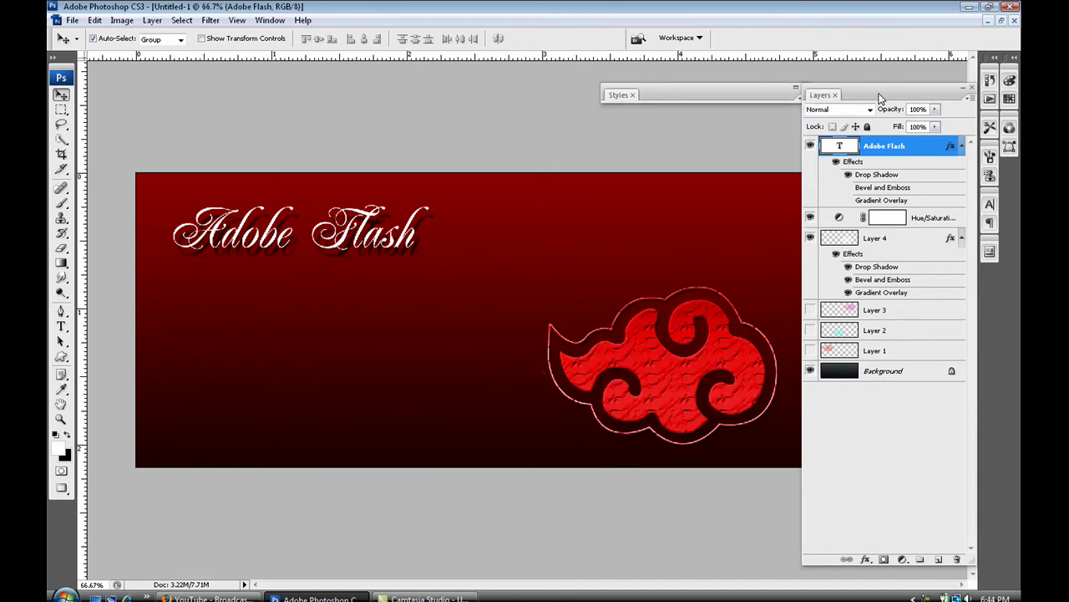
double_click(879, 98)
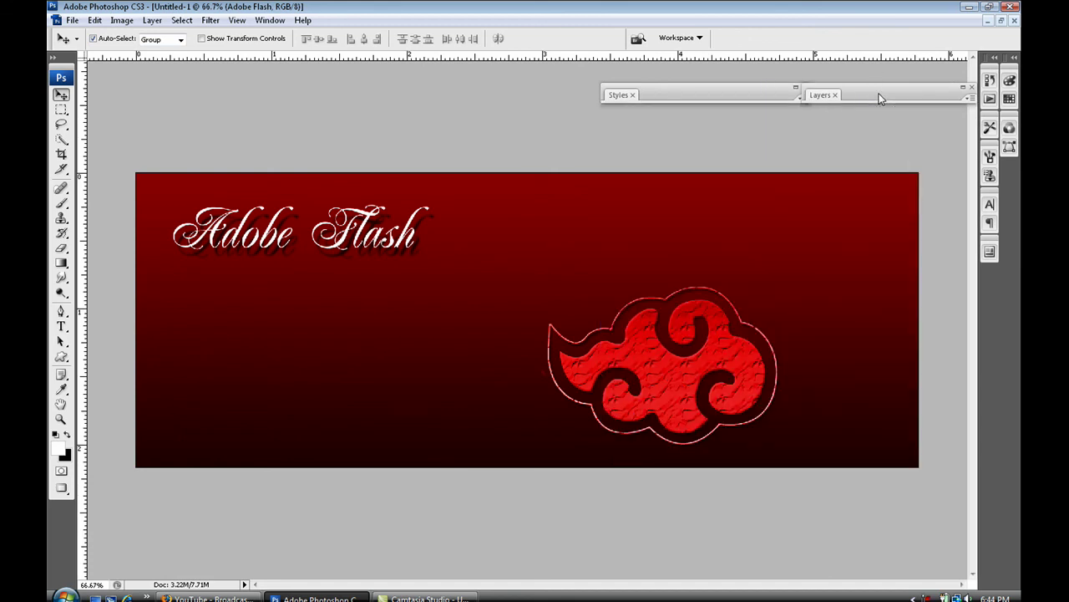